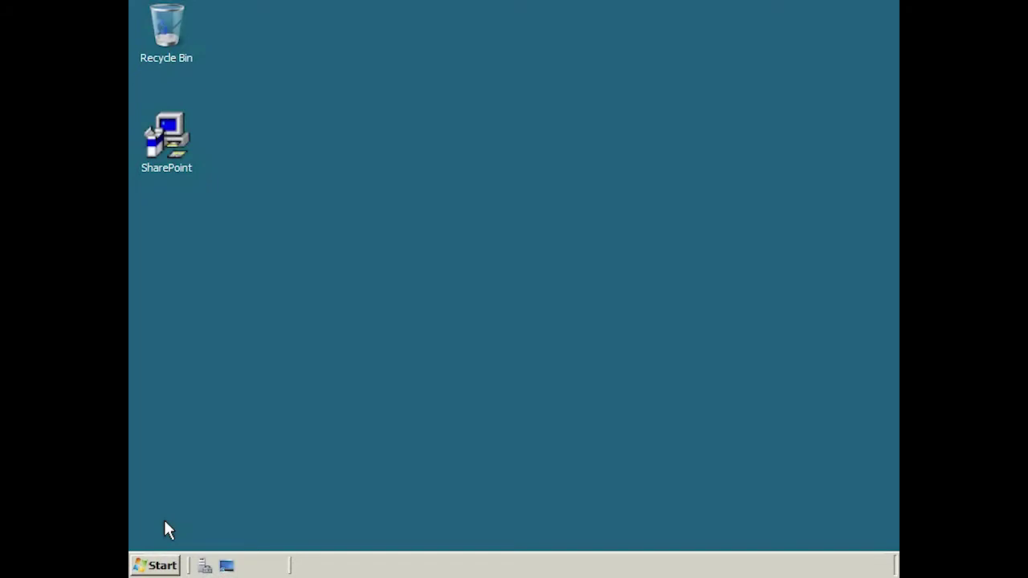
Open Server Manager from Administrative Tools and show the Features summary
{"action": "left_click", "coordinate": [157, 565]}
{"action": "mouse_move", "coordinate": [454, 329]}
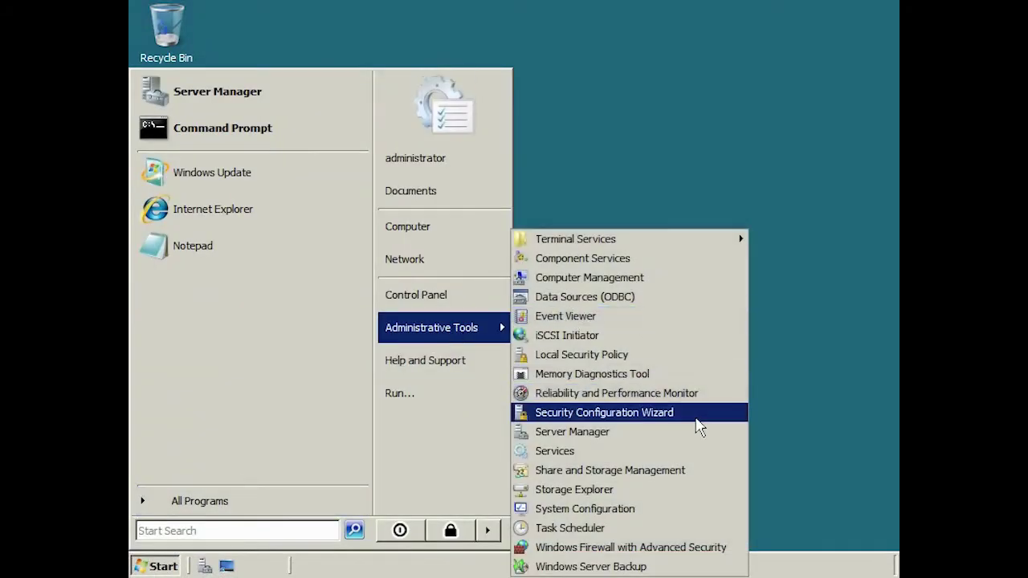
{"action": "left_click", "coordinate": [705, 440]}
{"action": "left_click", "coordinate": [193, 113]}
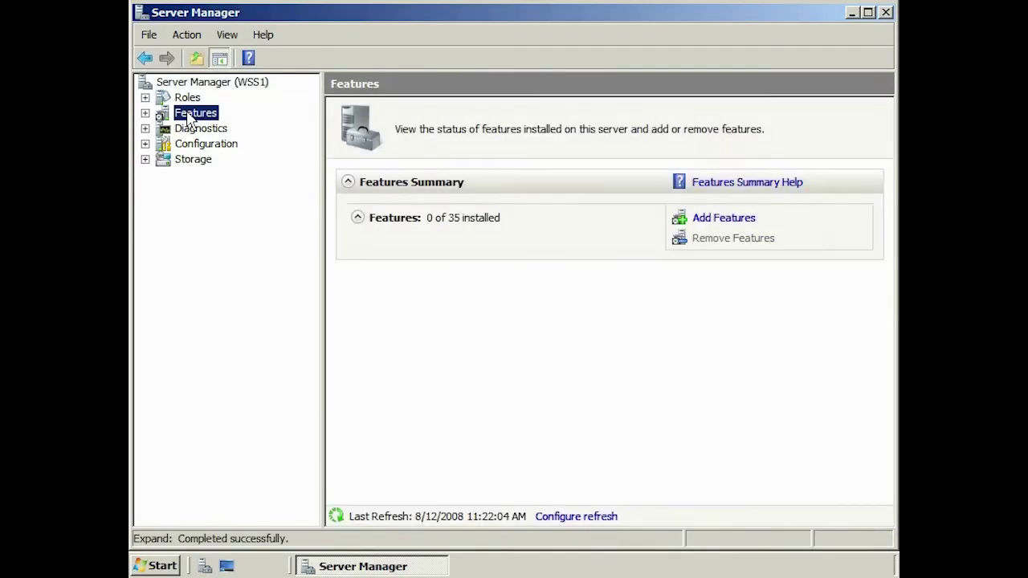
Install .NET Framework 3.0 Features with the required Web Server (IIS) role services, then close Server Manager
{"action": "left_click", "coordinate": [726, 219]}
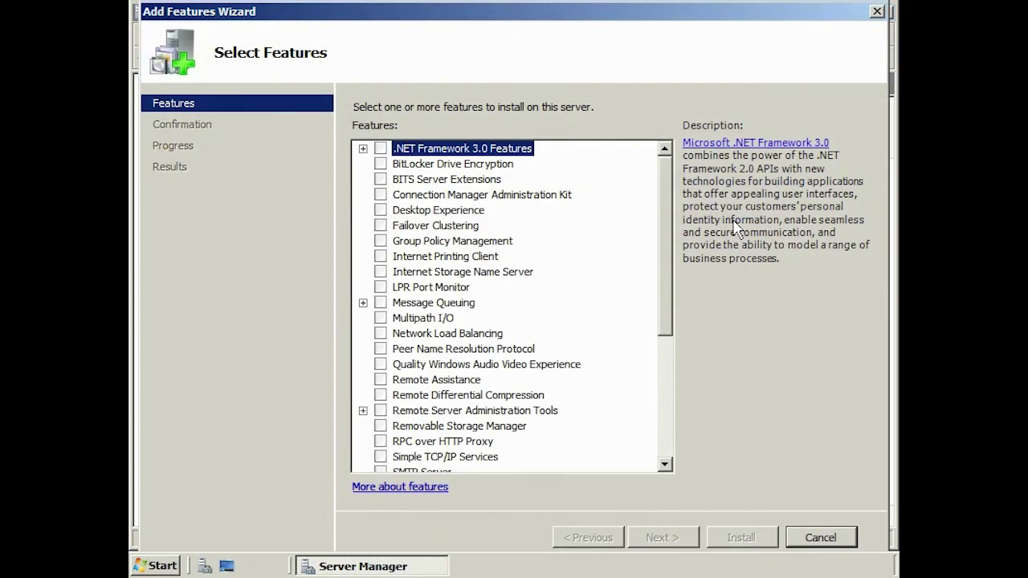
{"action": "left_click", "coordinate": [379, 149]}
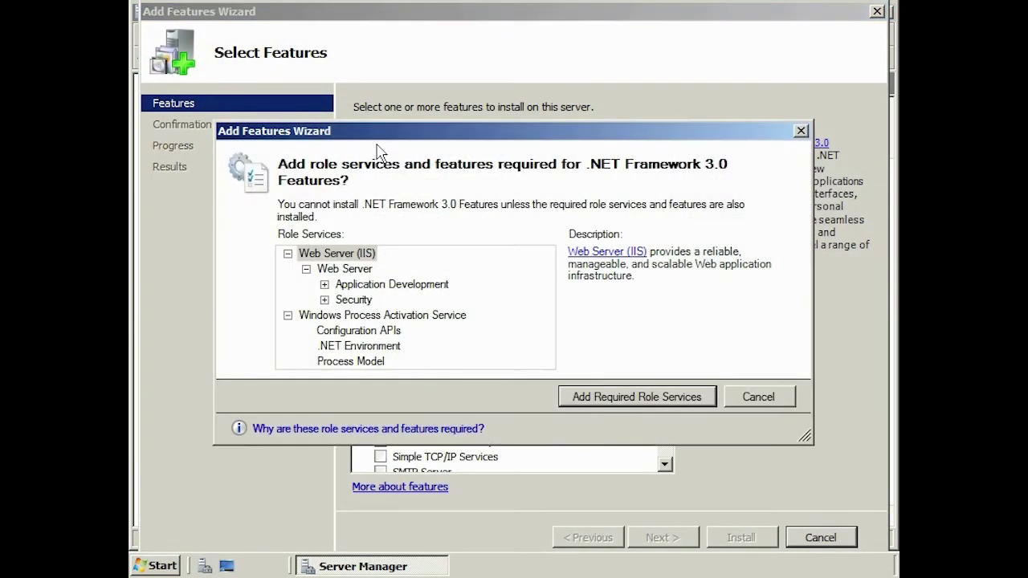
{"action": "left_click", "coordinate": [707, 397]}
{"action": "left_click", "coordinate": [690, 545]}
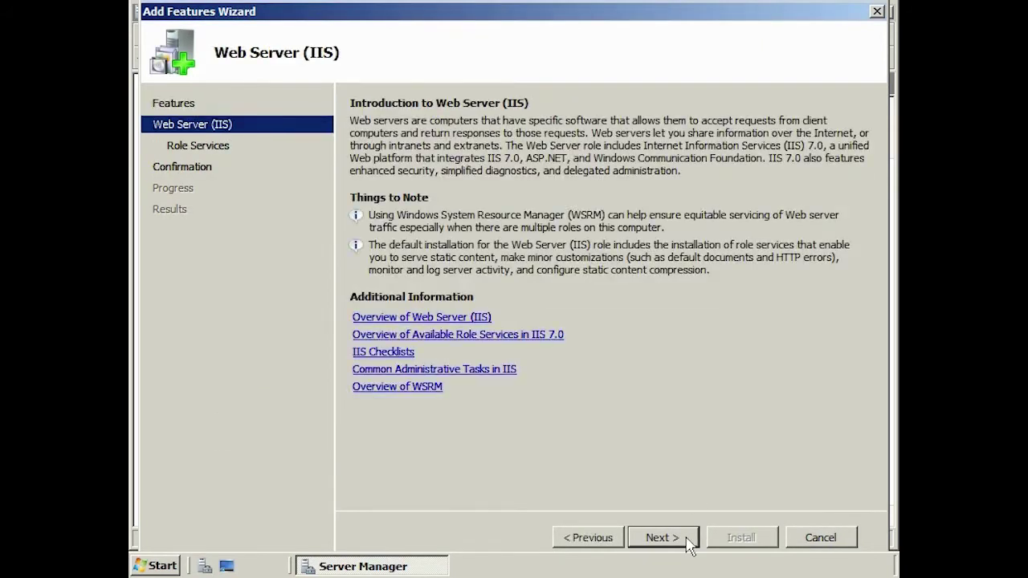
{"action": "left_click", "coordinate": [689, 545]}
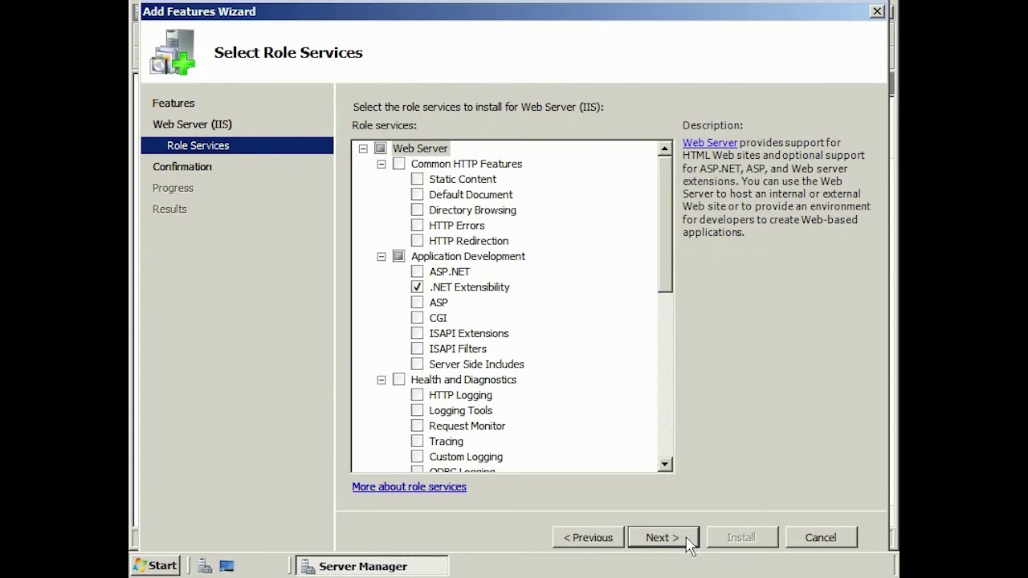
{"action": "left_click", "coordinate": [689, 545]}
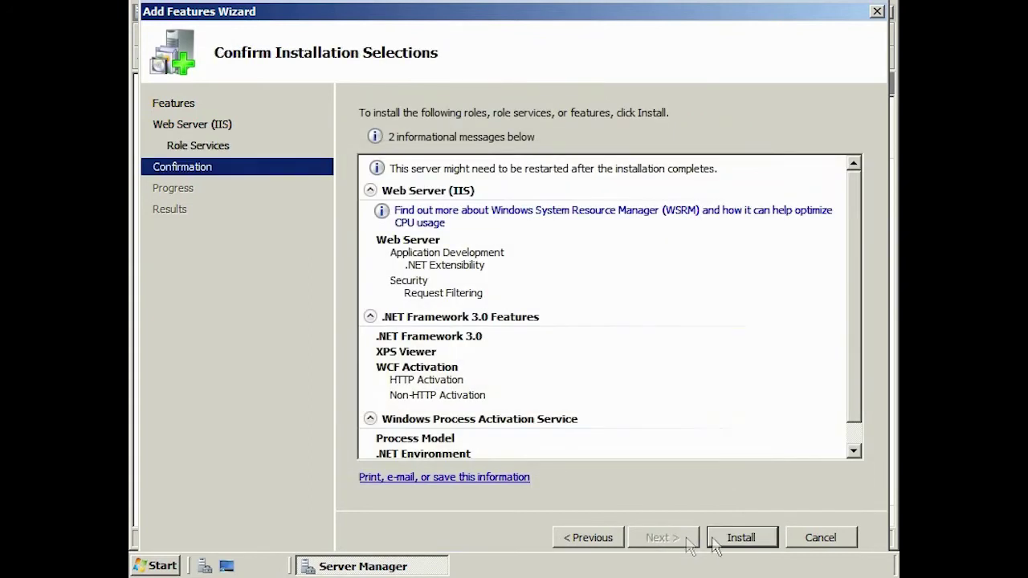
{"action": "left_click", "coordinate": [741, 538]}
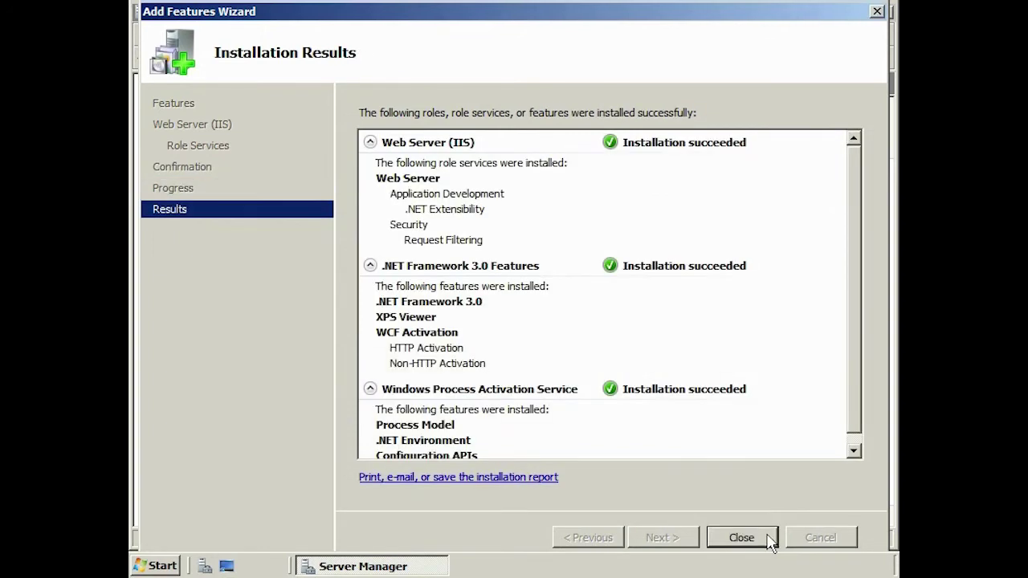
{"action": "left_click", "coordinate": [741, 538]}
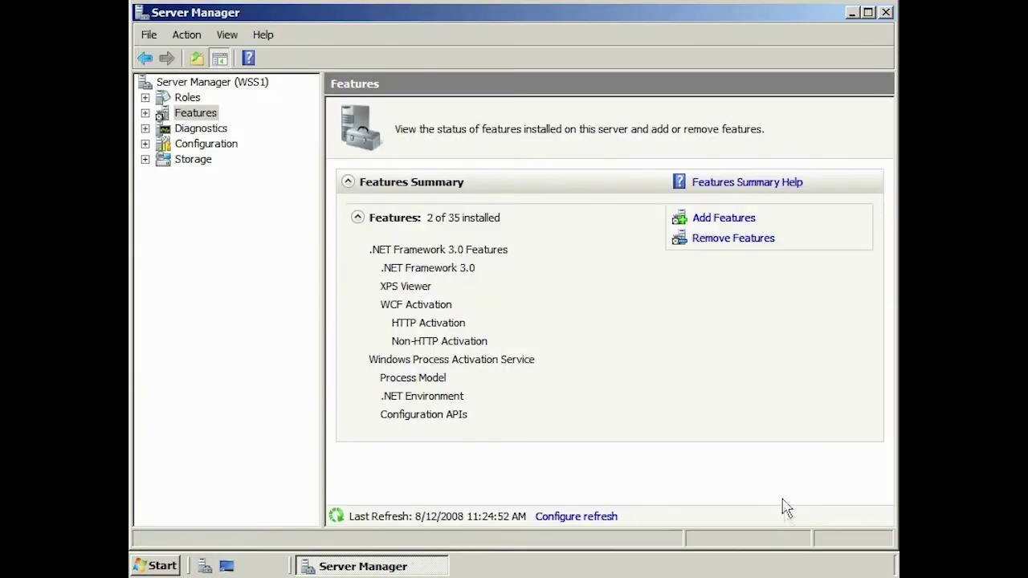
{"action": "left_click", "coordinate": [885, 12]}
Launch the SharePoint installer, accept the license terms, and choose the Advanced installation type
{"action": "double_click", "coordinate": [172, 166]}
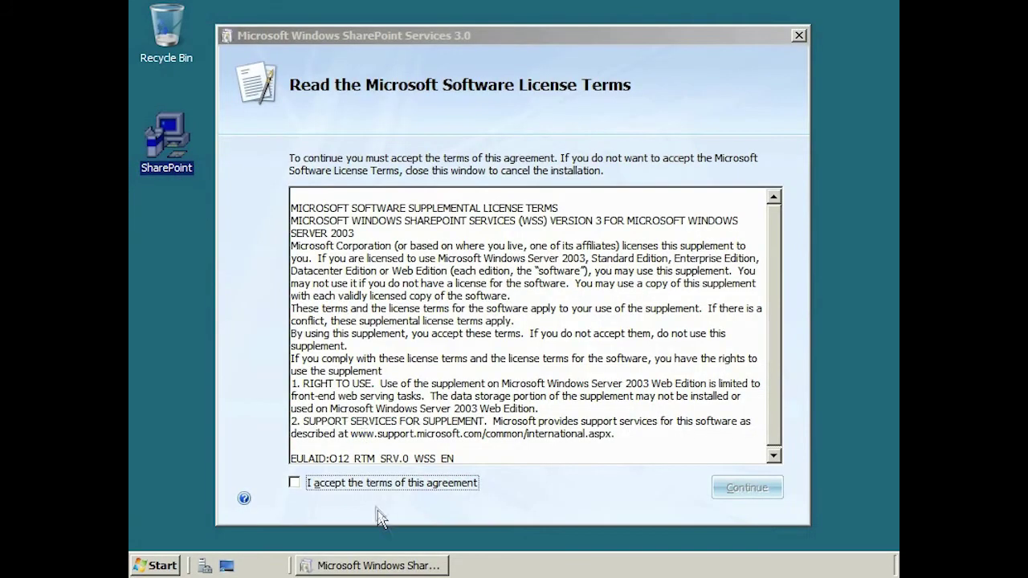
{"action": "left_click", "coordinate": [382, 484]}
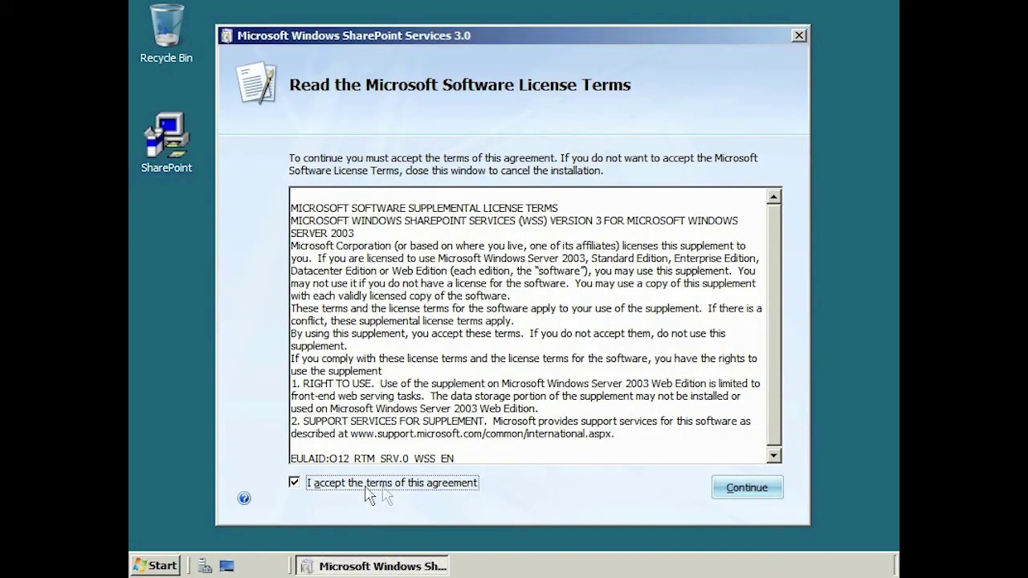
{"action": "left_click", "coordinate": [739, 499]}
{"action": "left_click", "coordinate": [739, 490]}
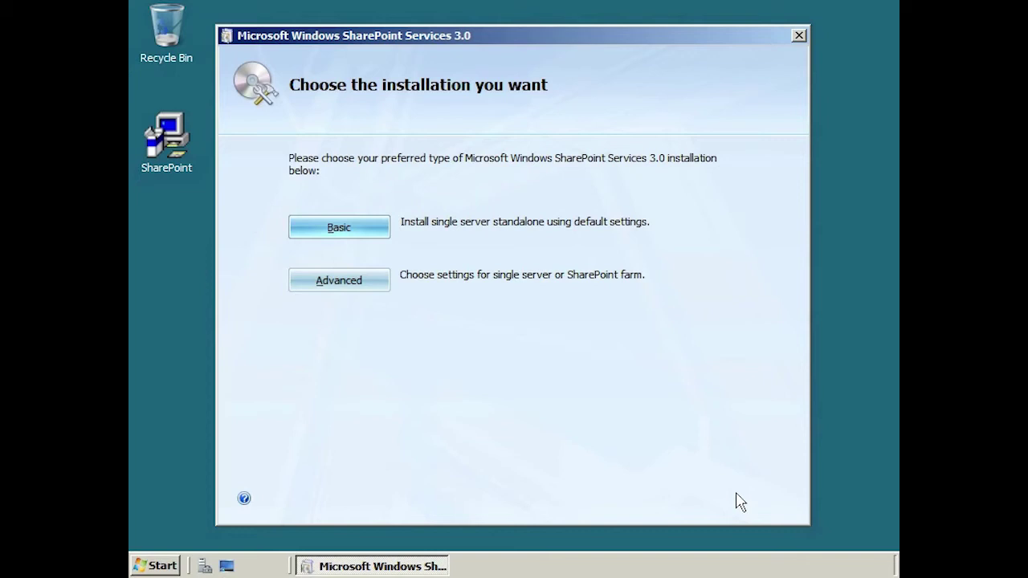
{"action": "left_click", "coordinate": [362, 290]}
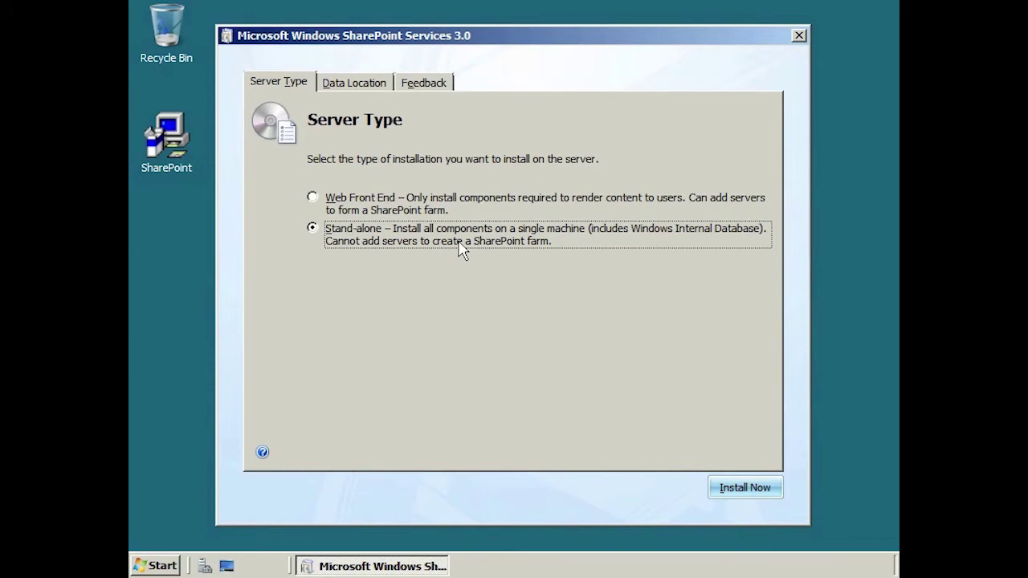
Review the search index location, answer No to customer feedback, install, and leave the configuration wizard unticked
{"action": "left_click", "coordinate": [353, 87]}
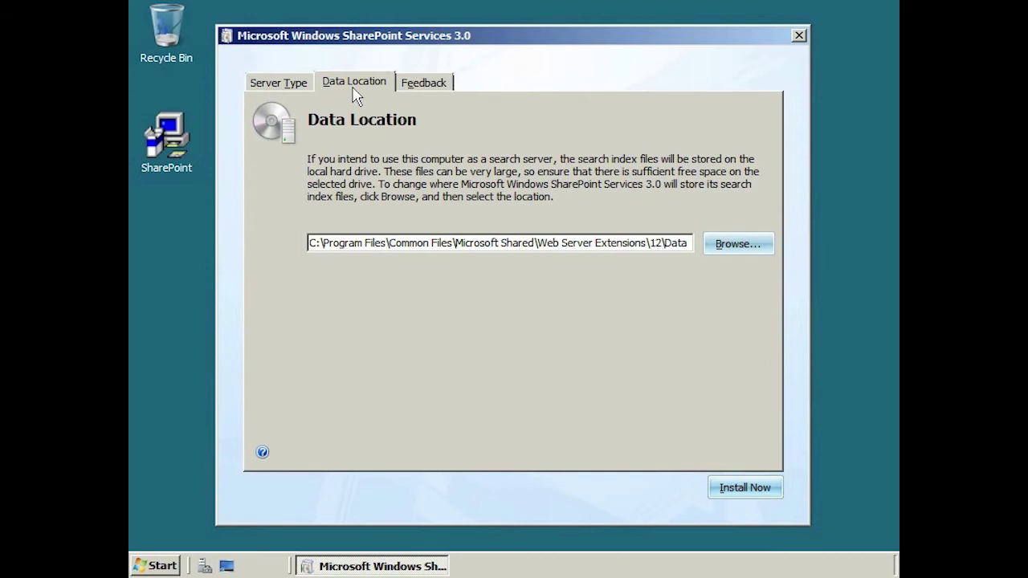
{"action": "left_click", "coordinate": [424, 84]}
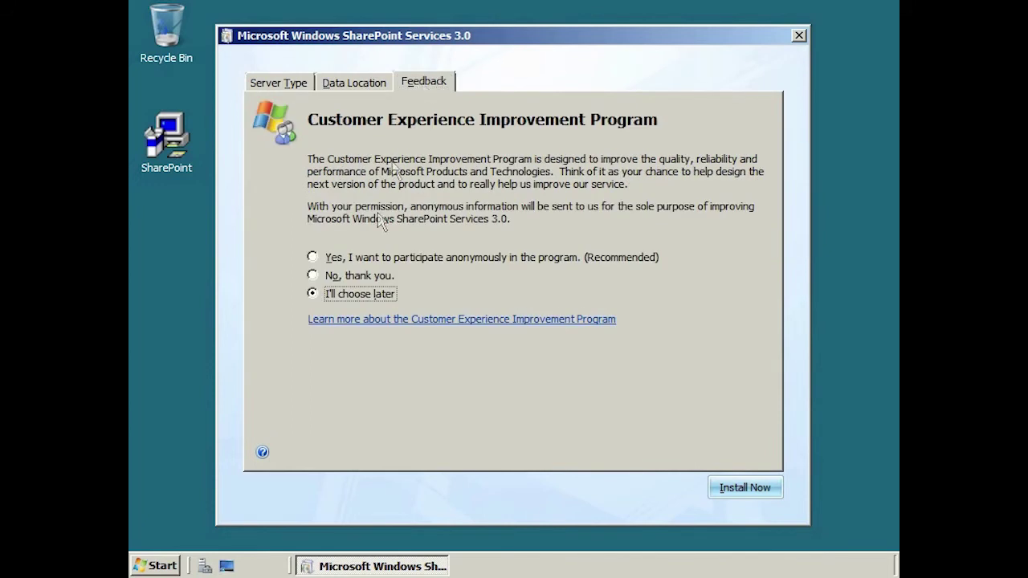
{"action": "left_click", "coordinate": [341, 276]}
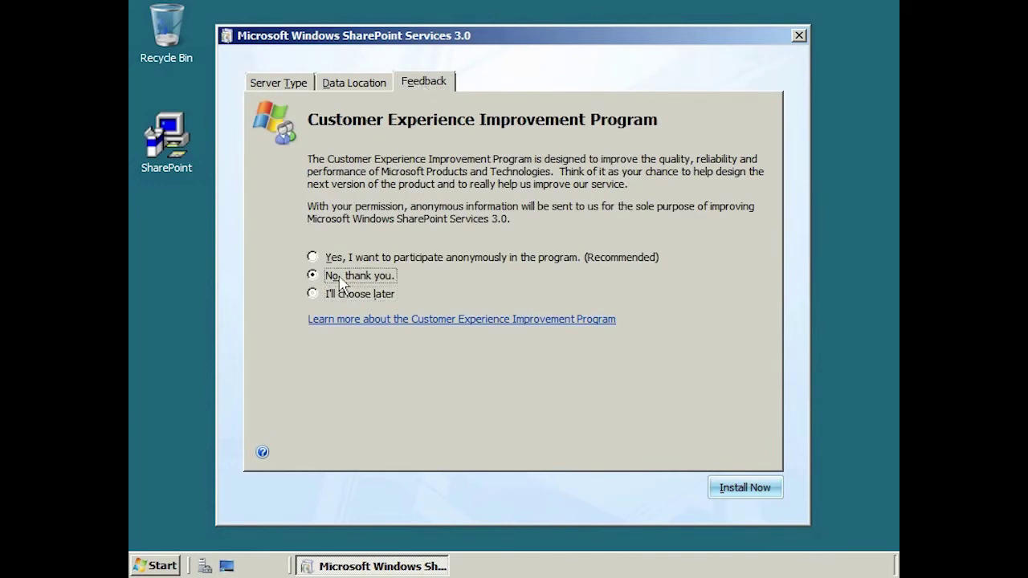
{"action": "left_click", "coordinate": [744, 489]}
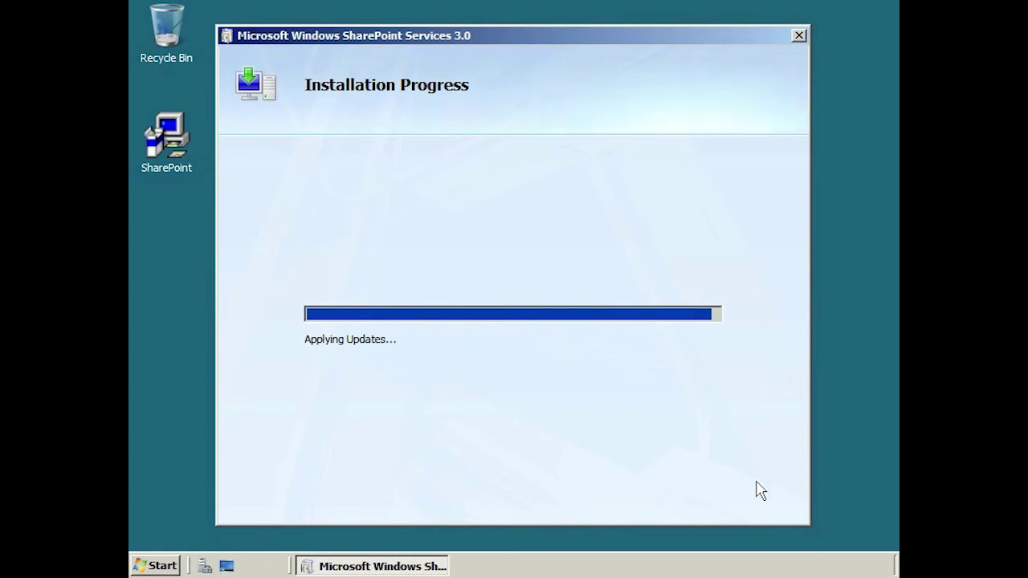
{"action": "left_click", "coordinate": [351, 333]}
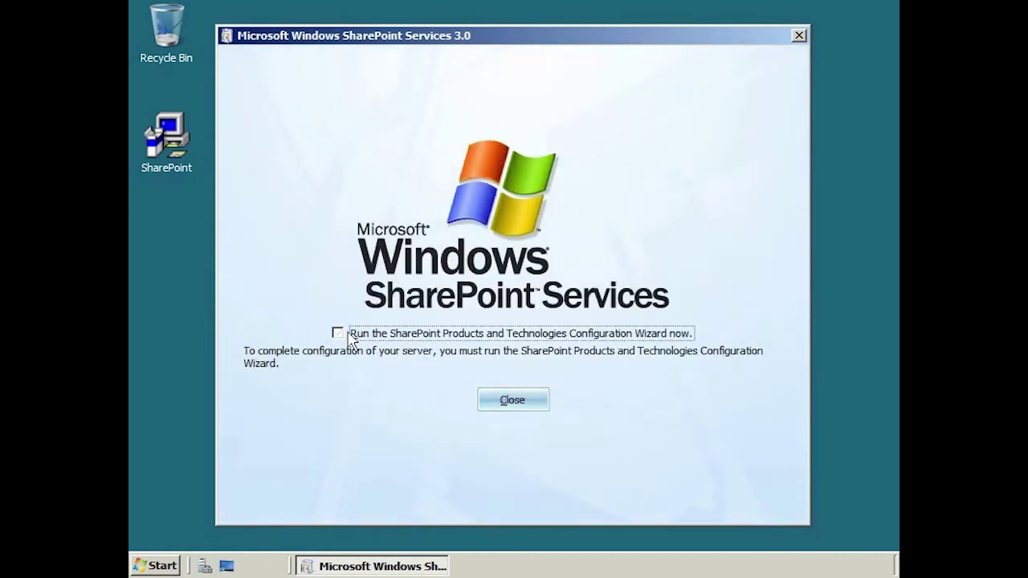
Close setup, then launch the SharePoint Products and Technologies Configuration Wizard and start the configuration
{"action": "left_click", "coordinate": [537, 401]}
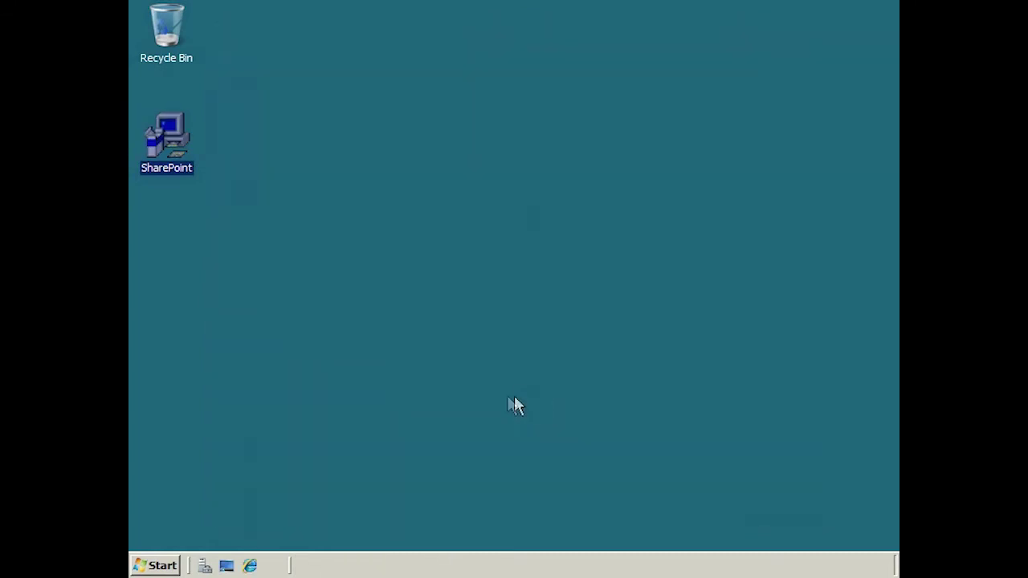
{"action": "left_click", "coordinate": [157, 566]}
{"action": "mouse_move", "coordinate": [490, 329]}
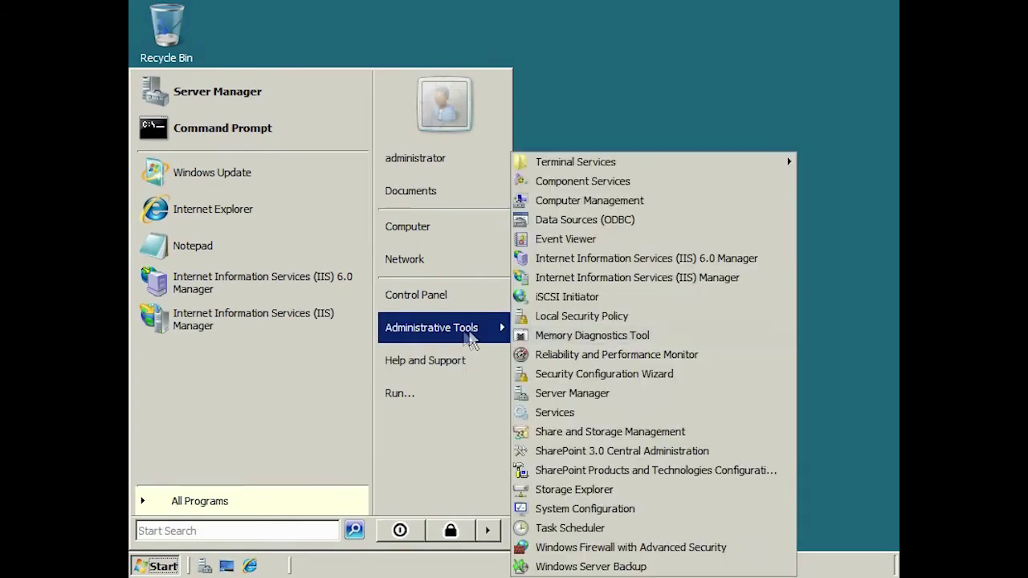
{"action": "left_click", "coordinate": [742, 477]}
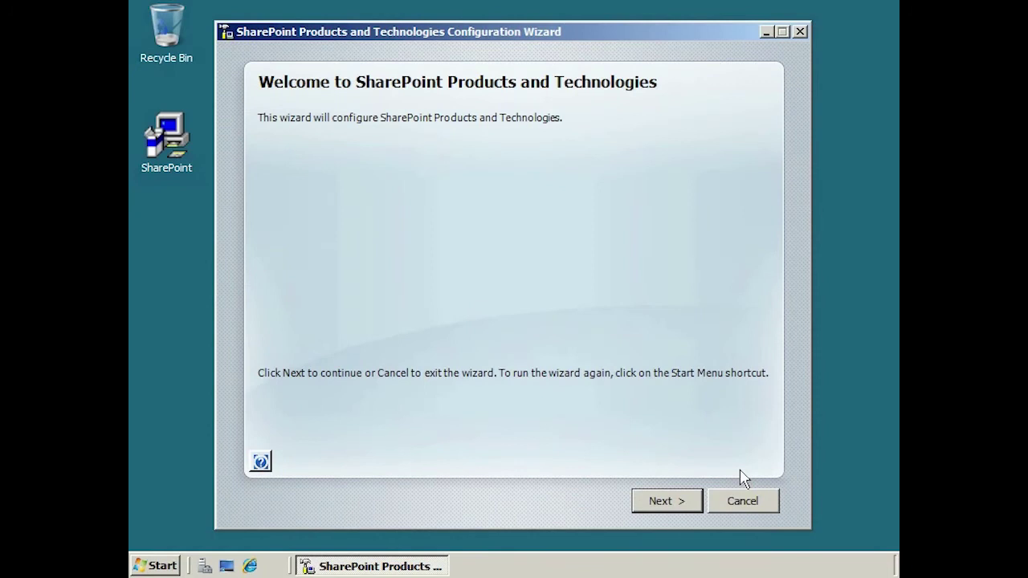
{"action": "left_click", "coordinate": [698, 507]}
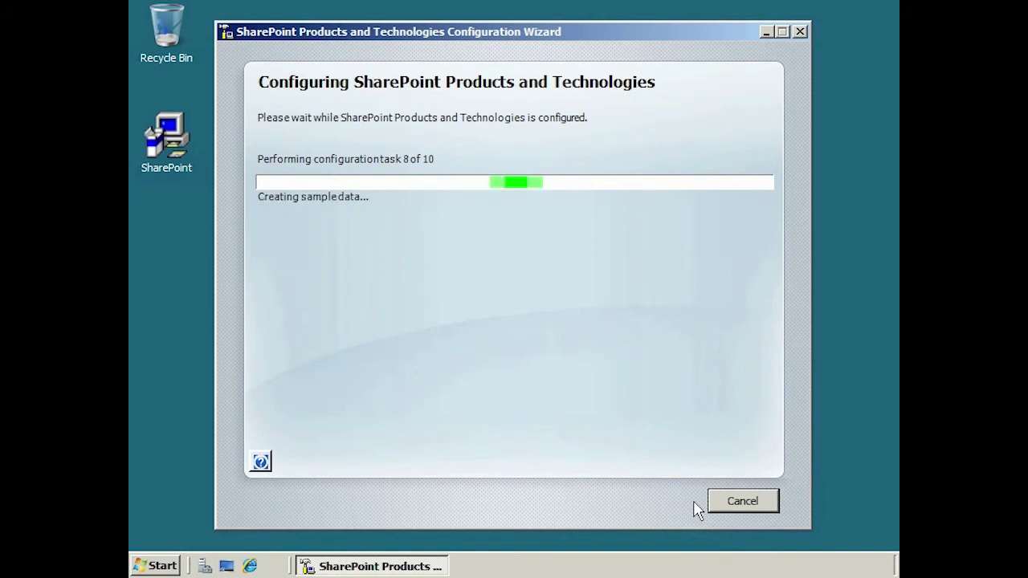
{"action": "left_click", "coordinate": [743, 502]}
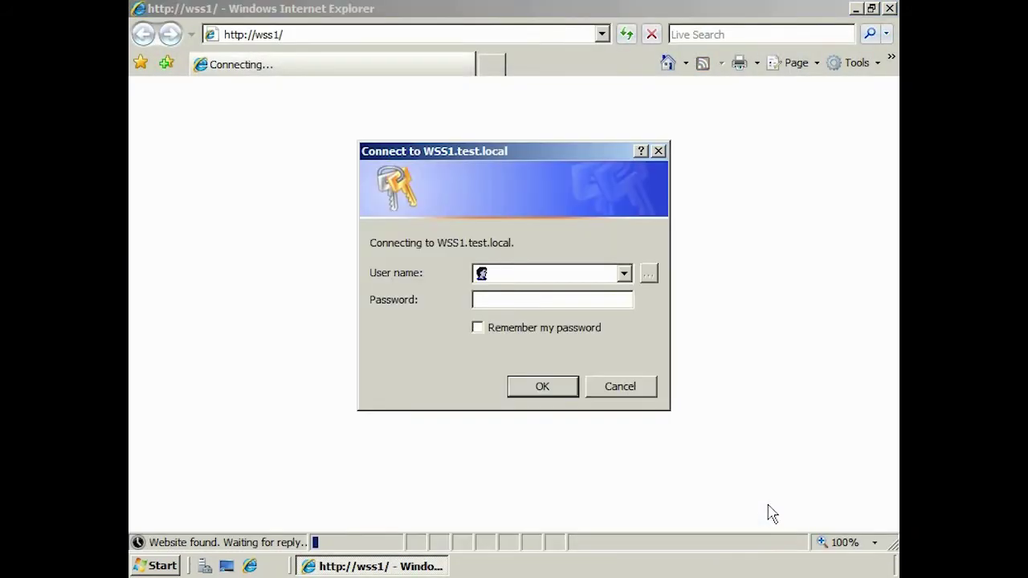
{"action": "type", "text": "administrator"}
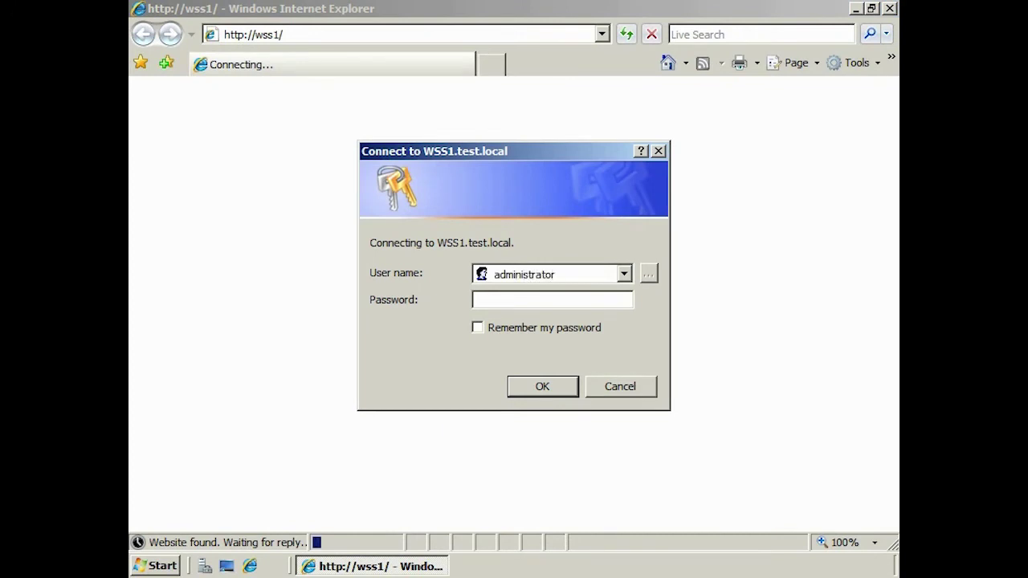
{"action": "type", "text": "pass@word1"}
{"action": "key", "text": "Return"}
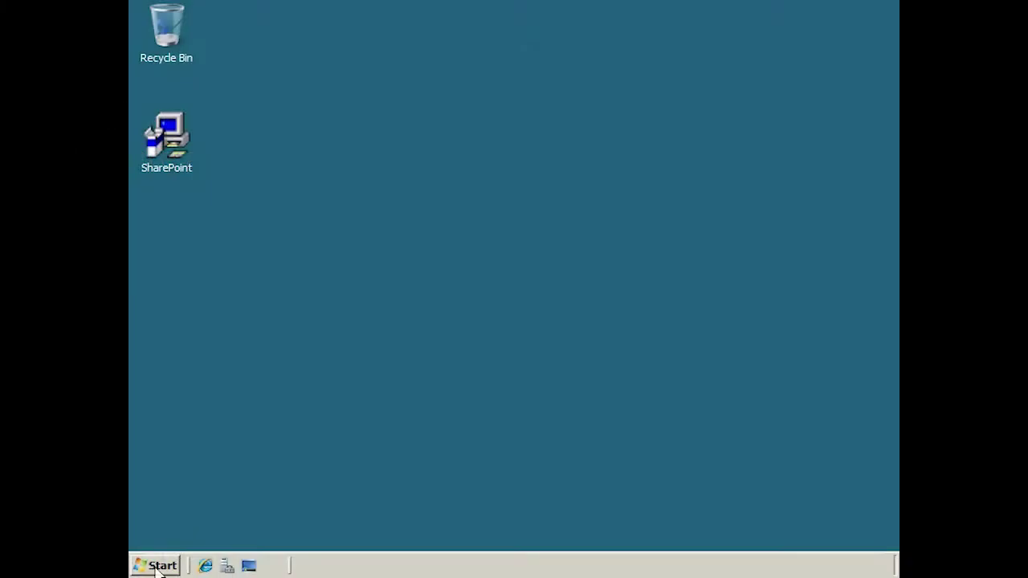
Open SharePoint 3.0 Central Administration and sign in with the test0 administrator account
{"action": "left_click", "coordinate": [158, 567]}
{"action": "mouse_move", "coordinate": [471, 331]}
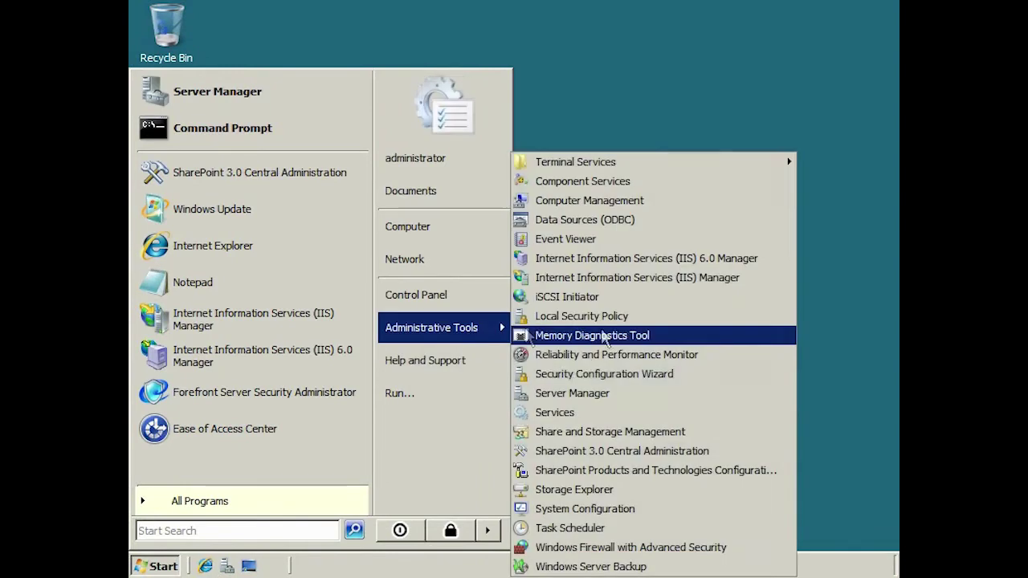
{"action": "left_click", "coordinate": [725, 444]}
{"action": "type", "text": "test0\\administrator"}
{"action": "key", "text": "Tab"}
{"action": "type", "text": "password"}
{"action": "key", "text": "Return"}
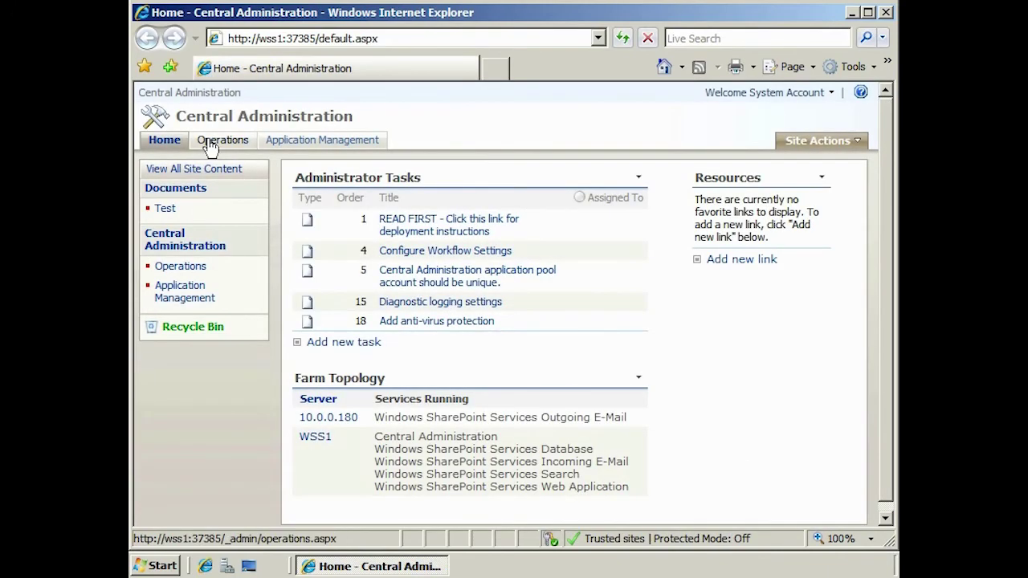
Give the WSS Web Application's SharePoint - 80 application pool a configurable account with a new password
{"action": "left_click", "coordinate": [213, 142]}
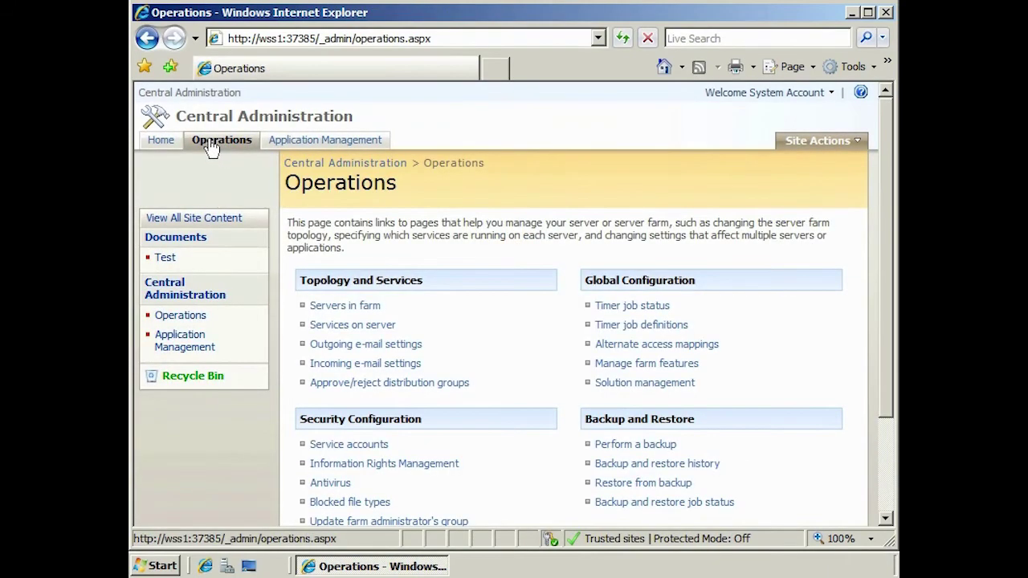
{"action": "left_click", "coordinate": [376, 447]}
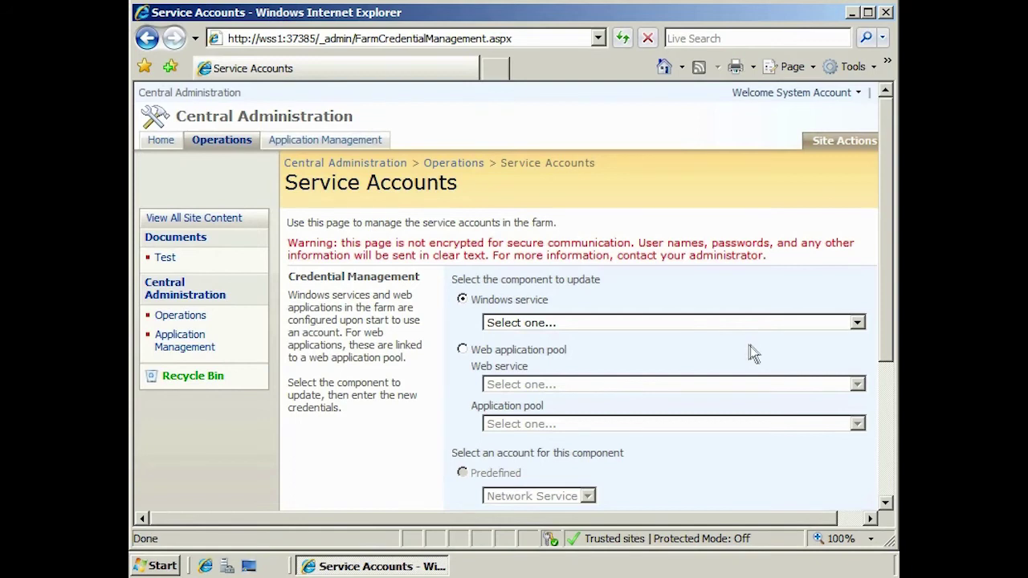
{"action": "left_click", "coordinate": [552, 351]}
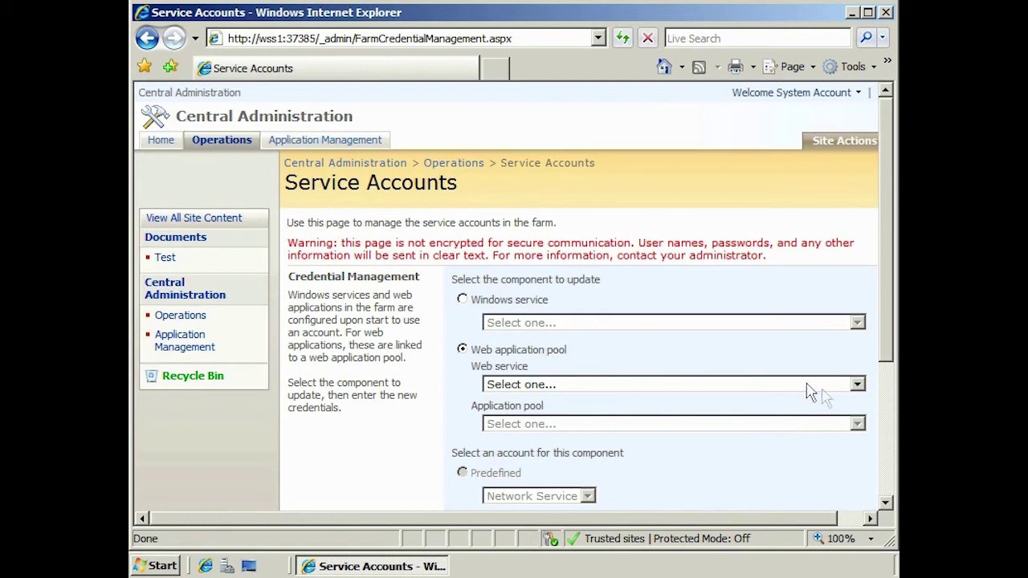
{"action": "left_click", "coordinate": [858, 385]}
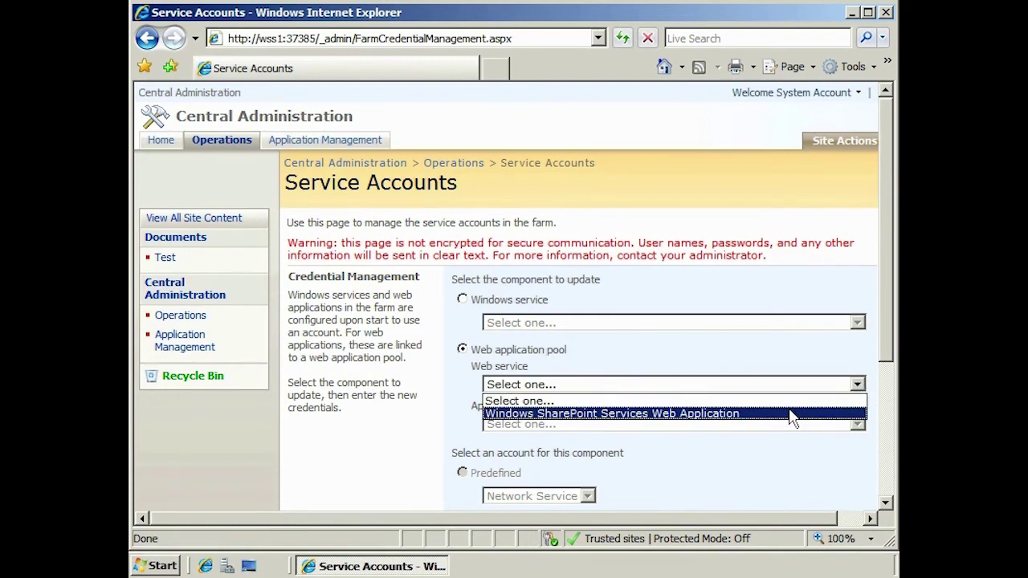
{"action": "left_click", "coordinate": [791, 414]}
{"action": "left_click", "coordinate": [858, 423]}
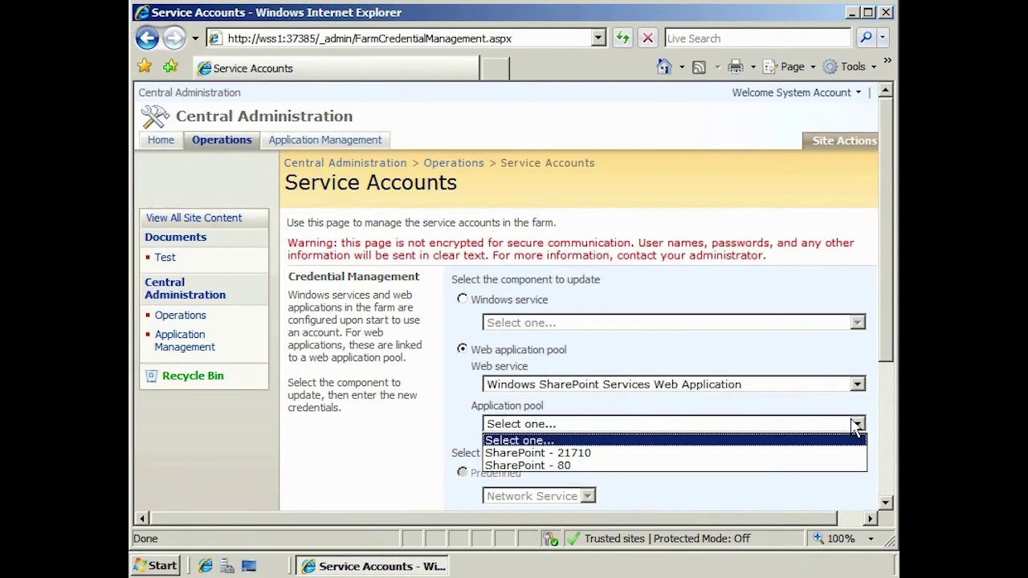
{"action": "left_click", "coordinate": [781, 466]}
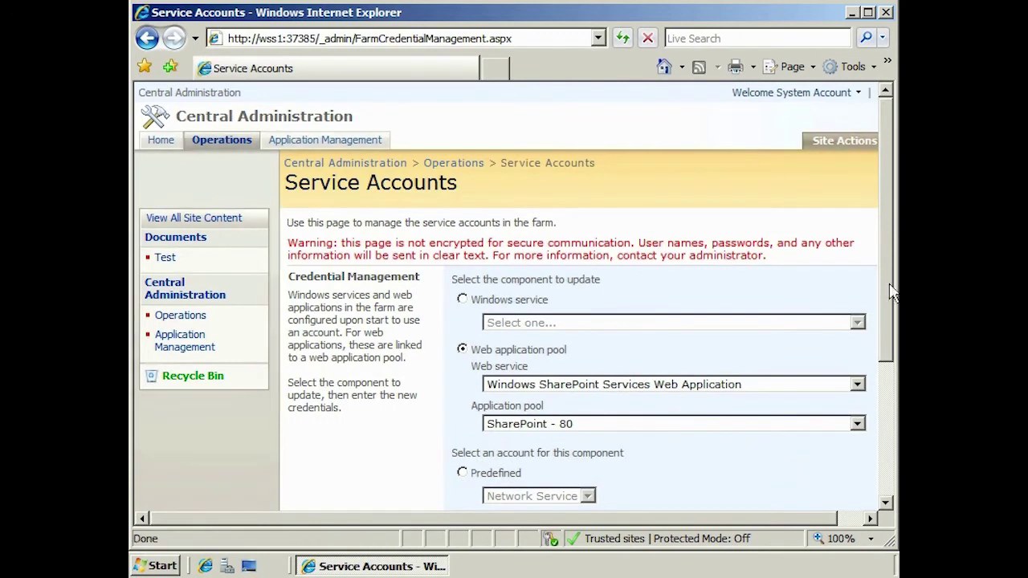
{"action": "scroll", "coordinate": [890, 293], "scroll_direction": "down", "scroll_amount": 5}
{"action": "left_click", "coordinate": [611, 387]}
{"action": "type", "text": "pa"}
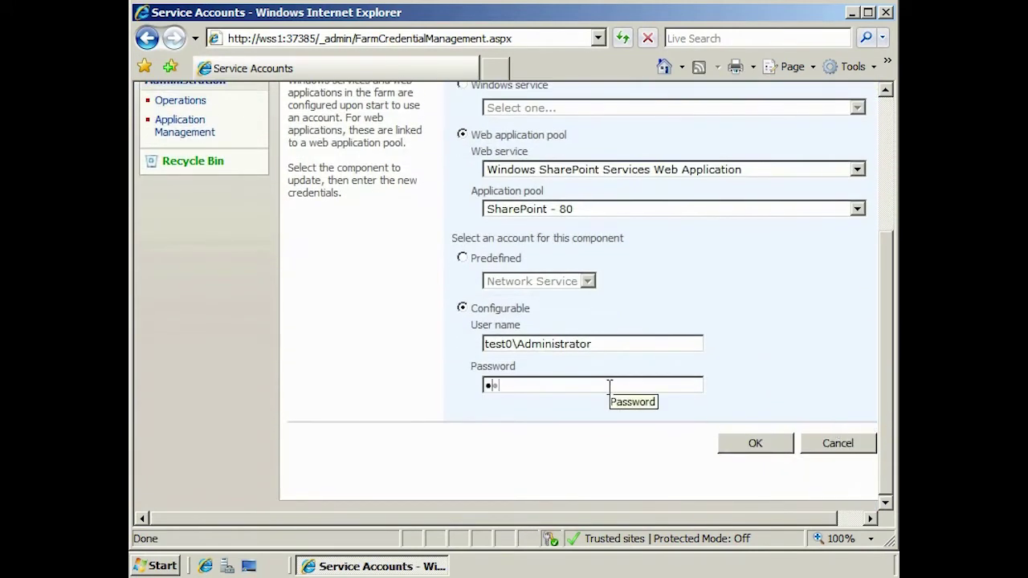
{"action": "type", "text": "ss@word1"}
{"action": "left_click", "coordinate": [755, 445]}
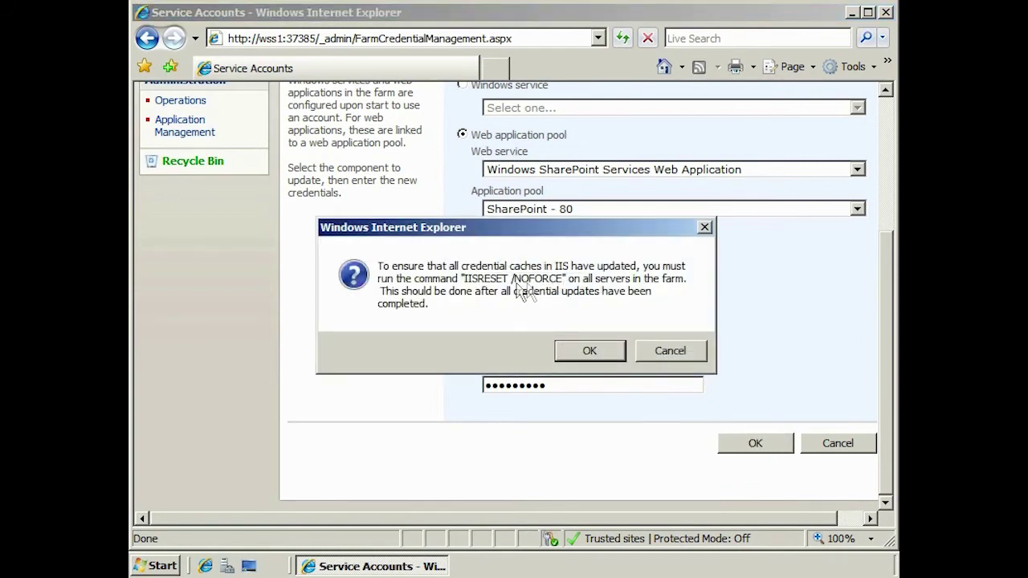
{"action": "left_click", "coordinate": [590, 351]}
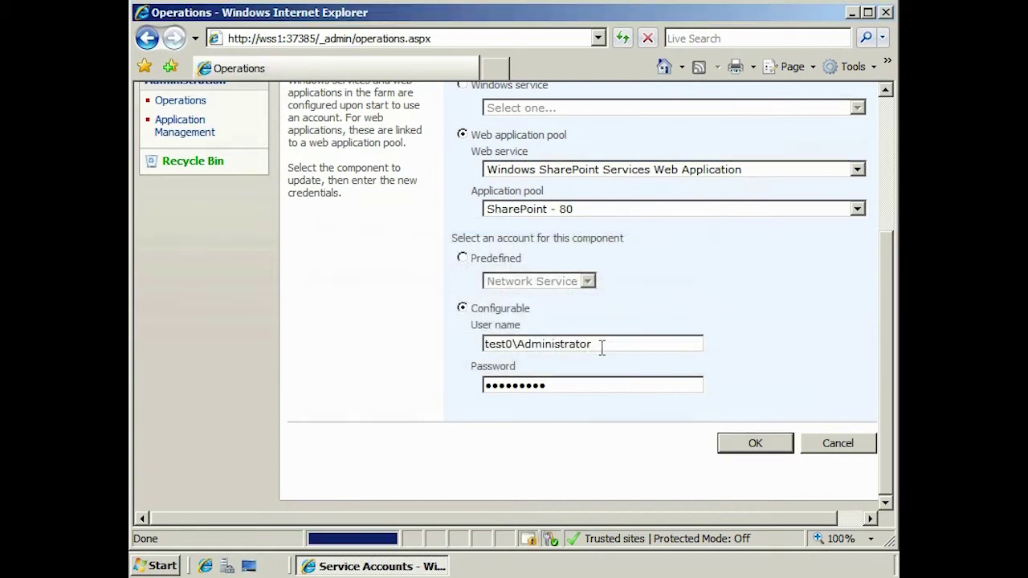
{"action": "left_click", "coordinate": [169, 567]}
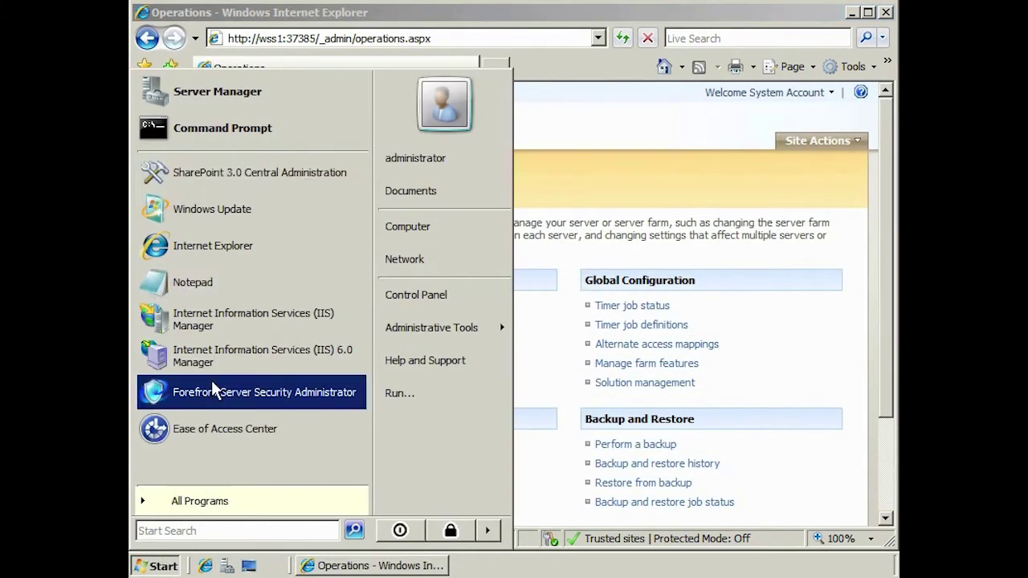
In a Command Prompt, change to Common Files\Microsoft Shared\Web Server Extensions\12\bin
{"action": "left_click", "coordinate": [288, 124]}
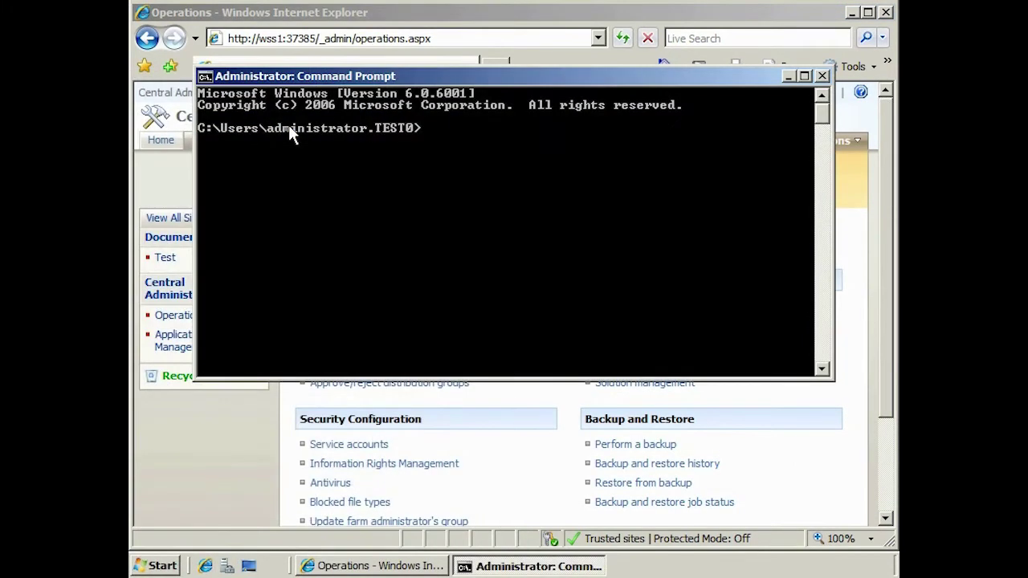
{"action": "type", "text": "cd \"\\Program Files\""}
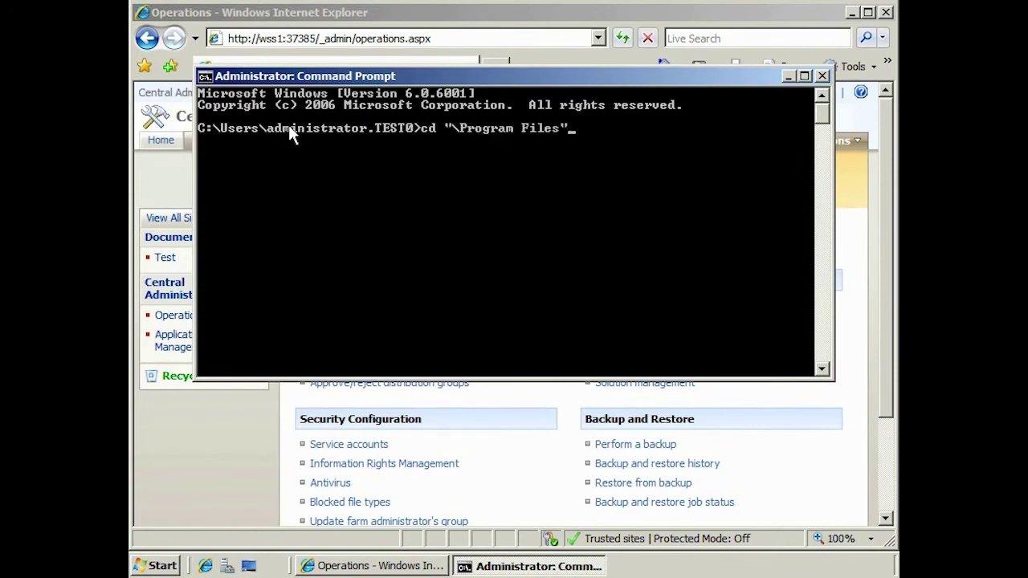
{"action": "type", "text": "\\Com"}
{"action": "key", "text": "Tab"}
{"action": "type", "text": "\\Mic"}
{"action": "key", "text": "Tab"}
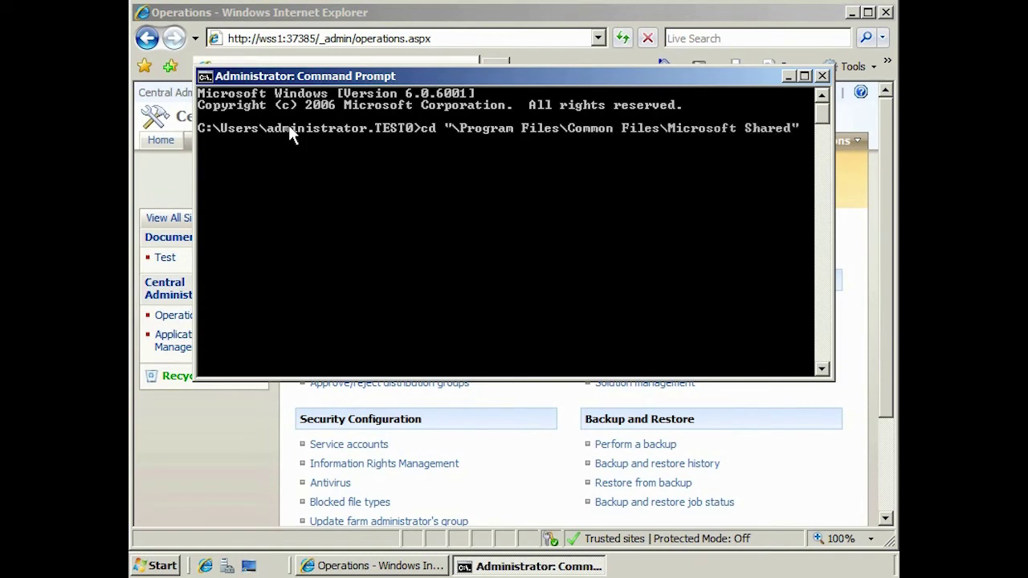
{"action": "type", "text": "\\We"}
{"action": "key", "text": "Tab"}
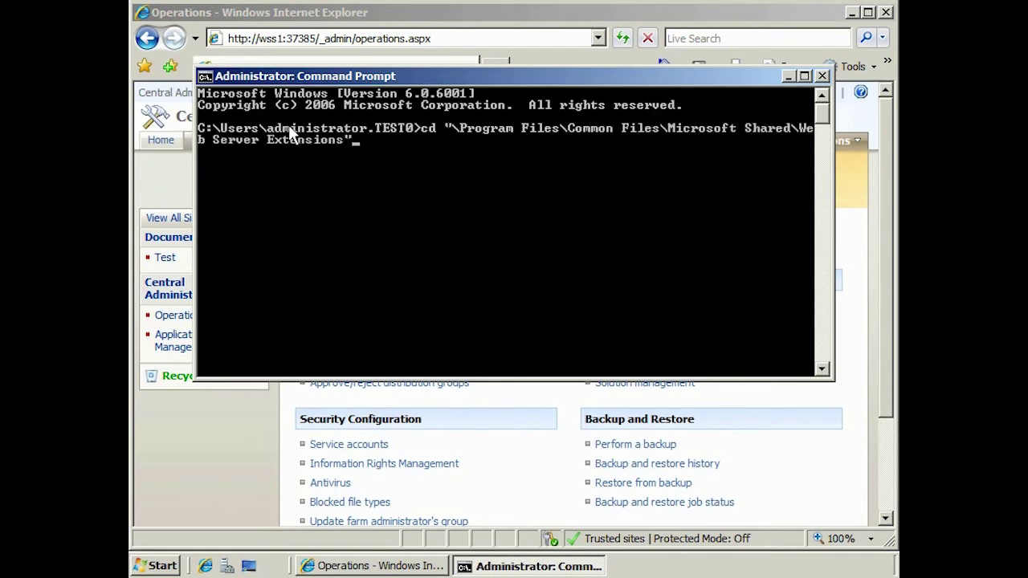
{"action": "type", "text": "\\12\\bin"}
{"action": "key", "text": "Return"}
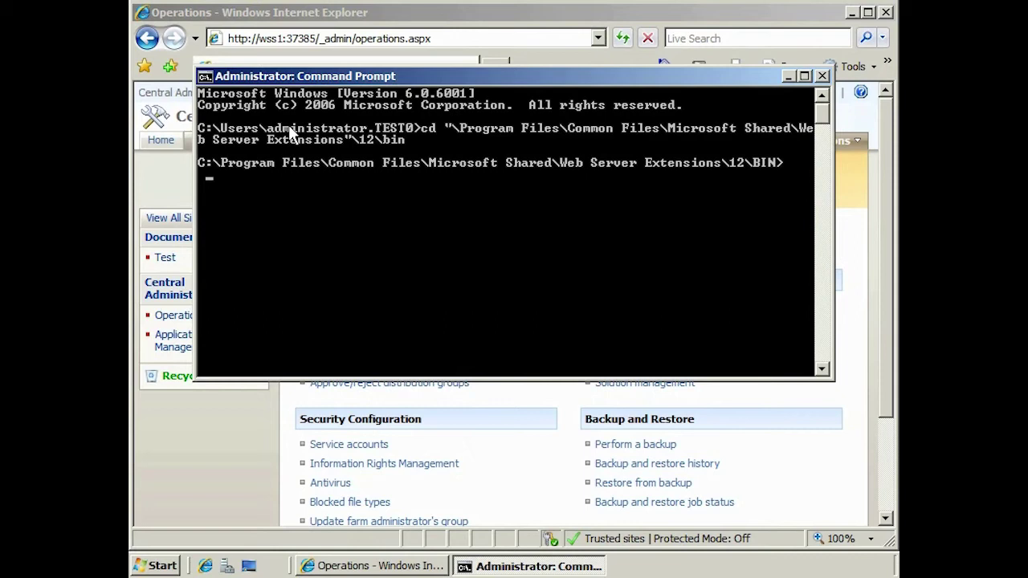
Run stsadm -o updatefarmcredentials -local for test0\SharePointService, then iisreset /noforce
{"action": "type", "text": "stsadm -o updatea"}
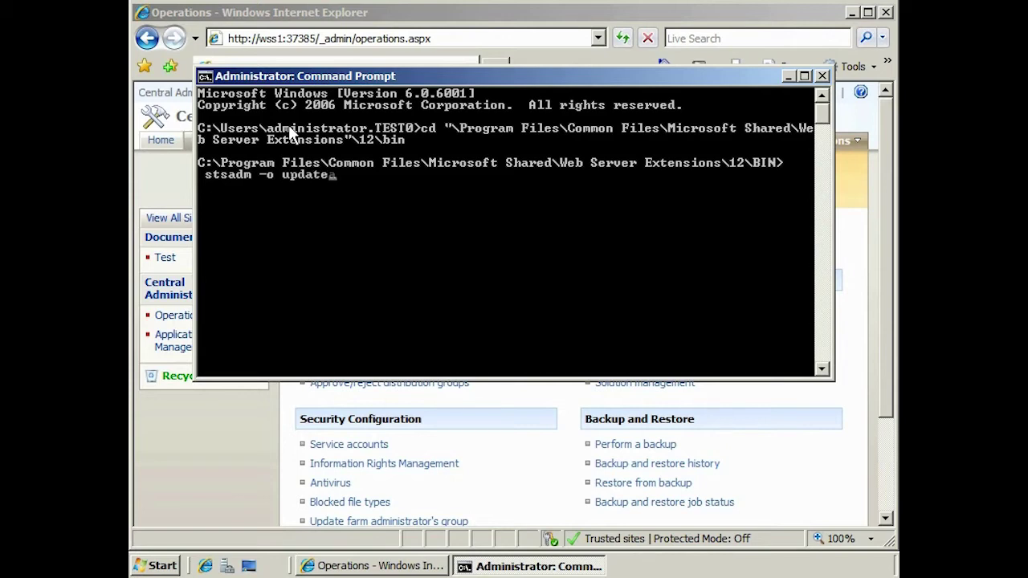
{"action": "key", "text": "BackSpace"}
{"action": "type", "text": "farmcredenti"}
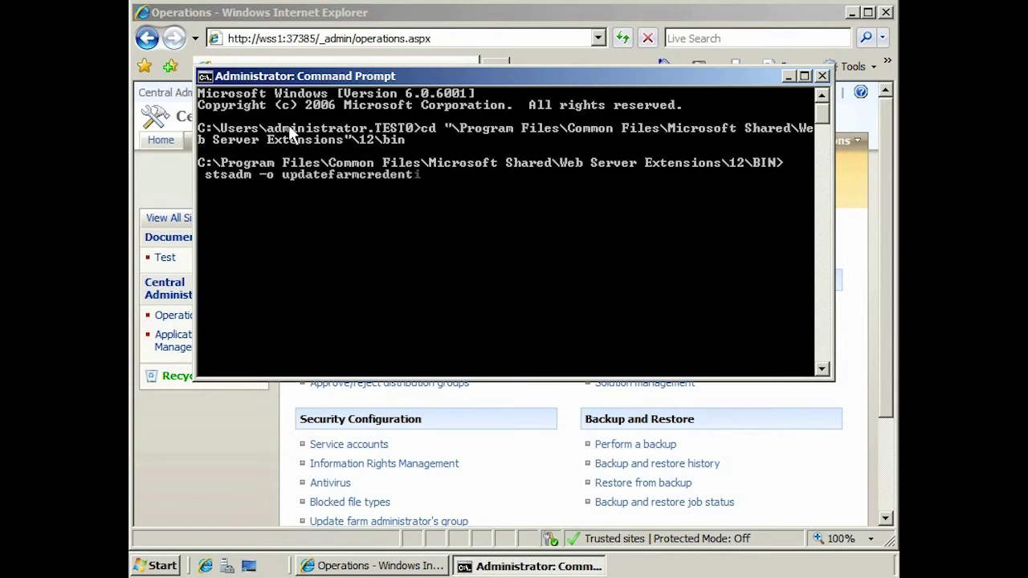
{"action": "type", "text": "als -userlogin "}
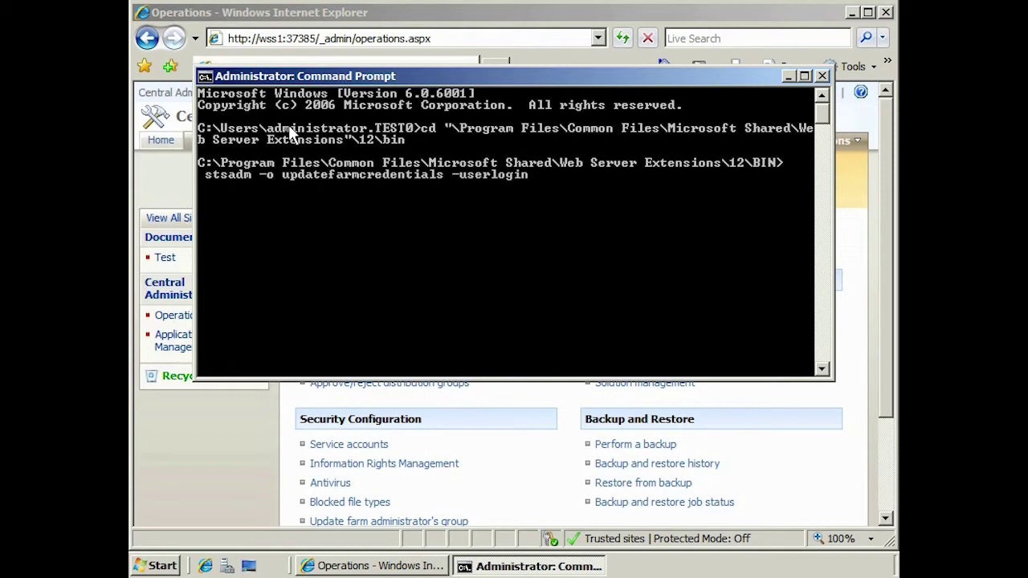
{"action": "type", "text": "test0\\SharePo"}
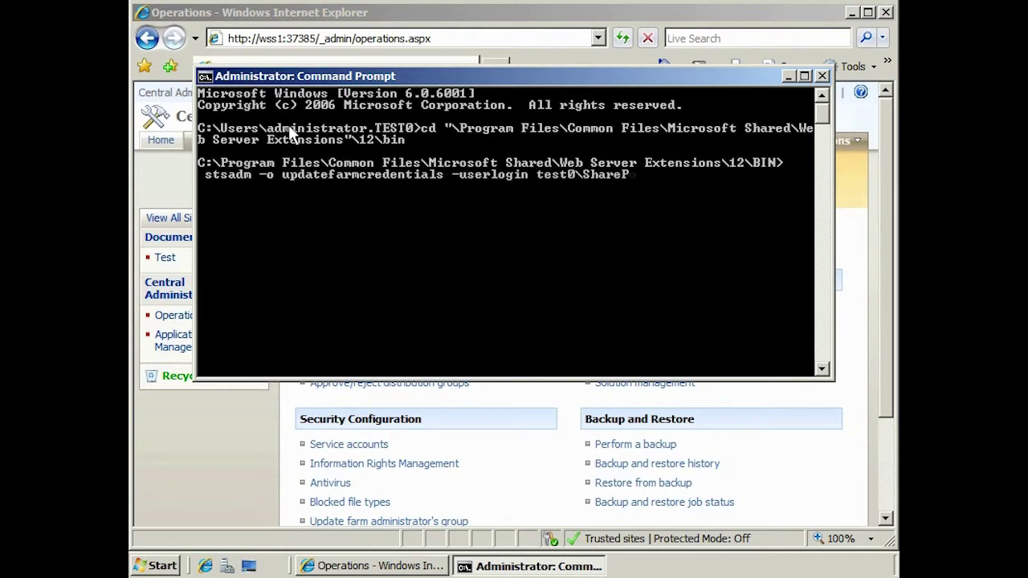
{"action": "type", "text": "intService"}
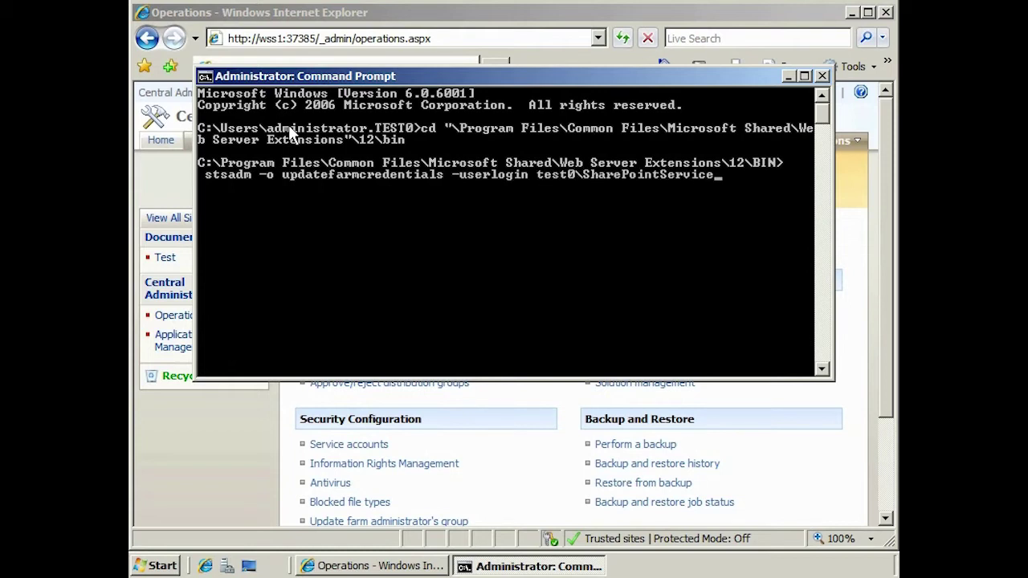
{"action": "type", "text": " -password Passw0rd"}
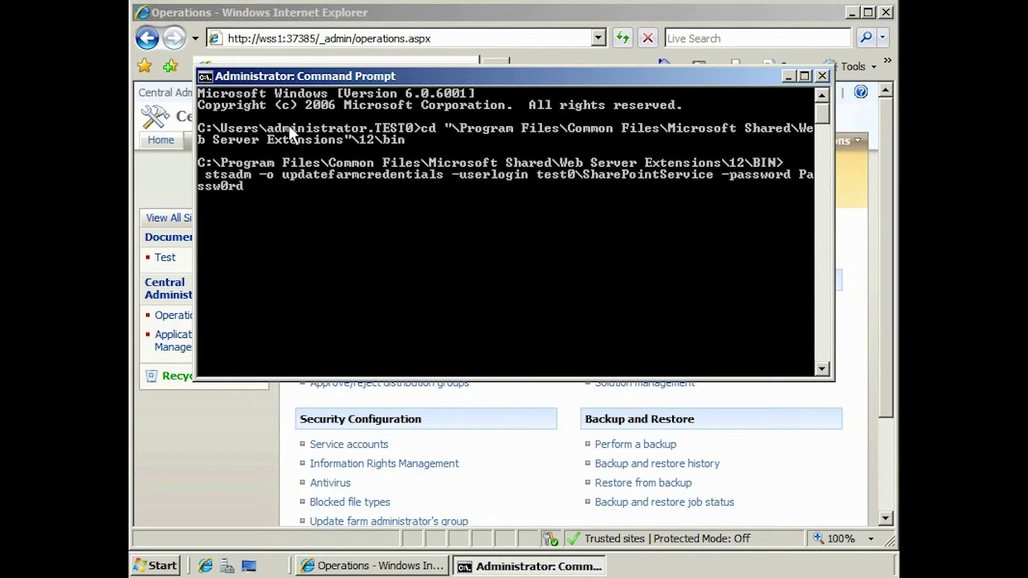
{"action": "type", "text": " -local"}
{"action": "key", "text": "Return"}
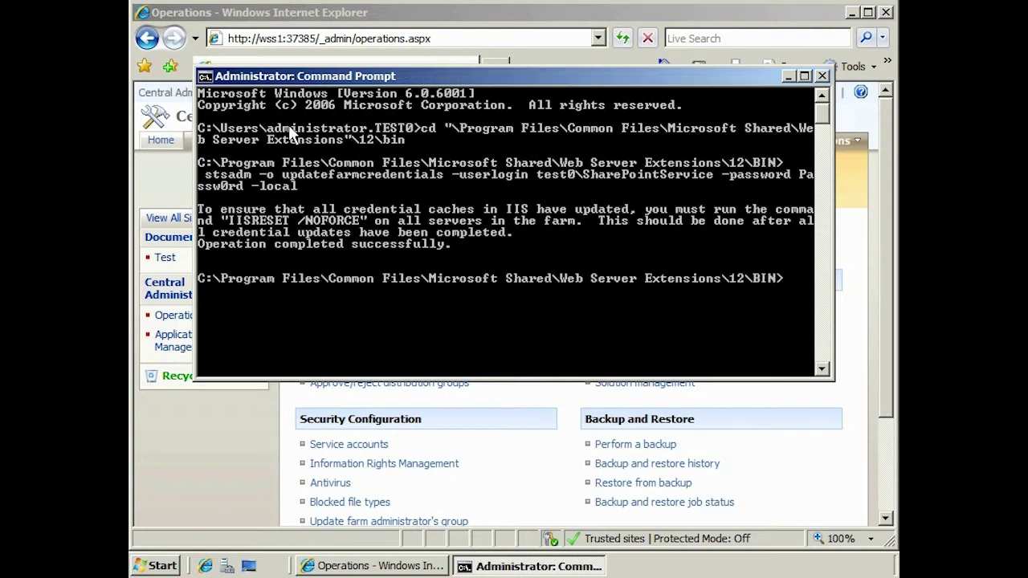
{"action": "type", "text": "iisreset /noforce"}
{"action": "key", "text": "Return"}
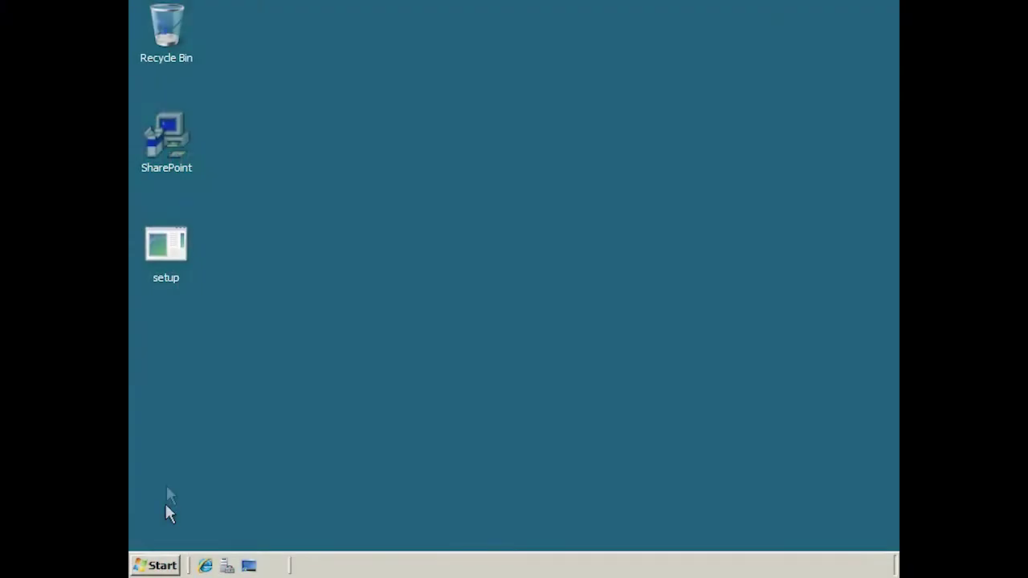
Launch Forefront Security setup, keep local installation, and select Full Installation instead of admin console only
{"action": "left_click", "coordinate": [169, 269]}
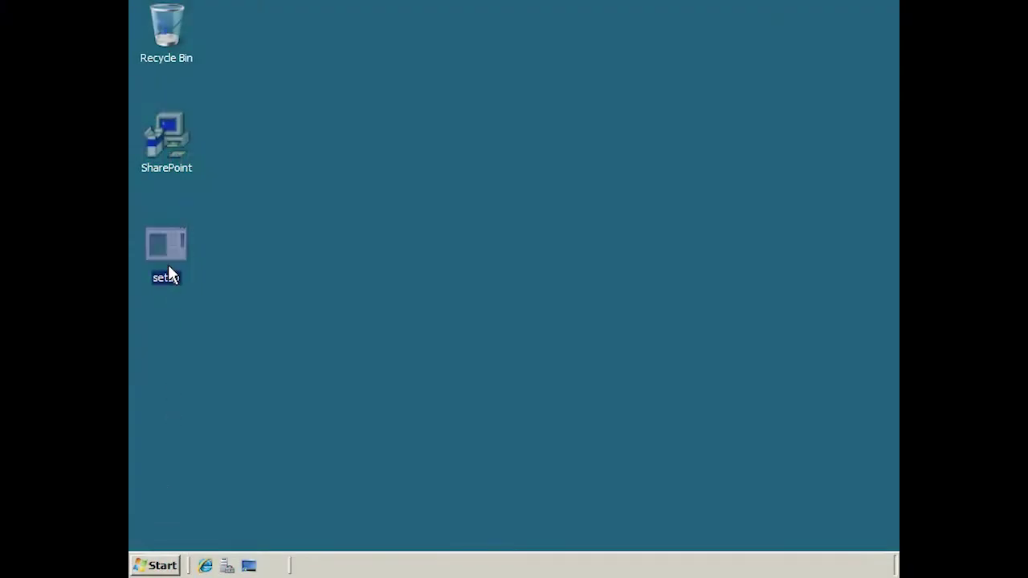
{"action": "double_click", "coordinate": [168, 270]}
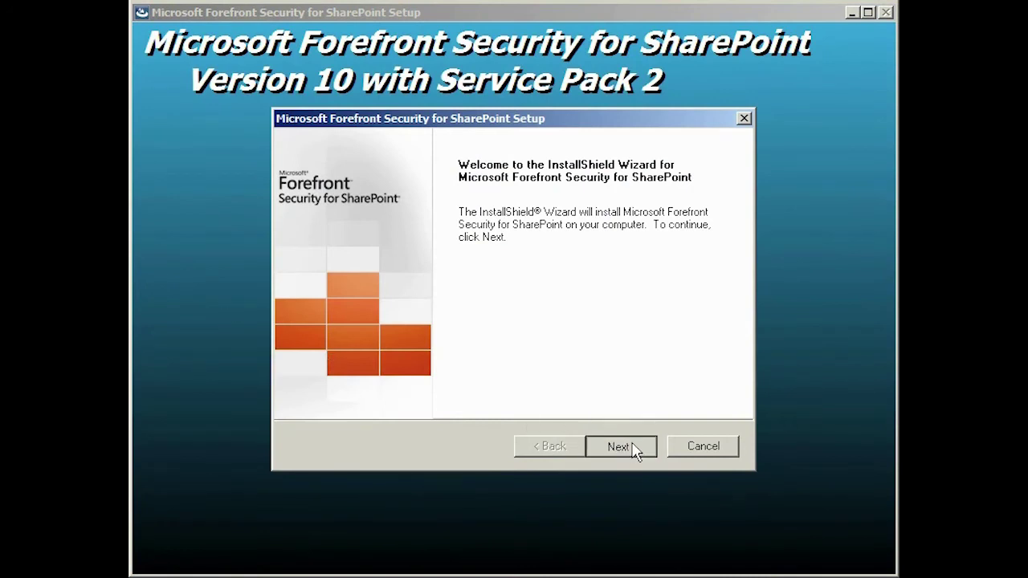
{"action": "left_click", "coordinate": [620, 446]}
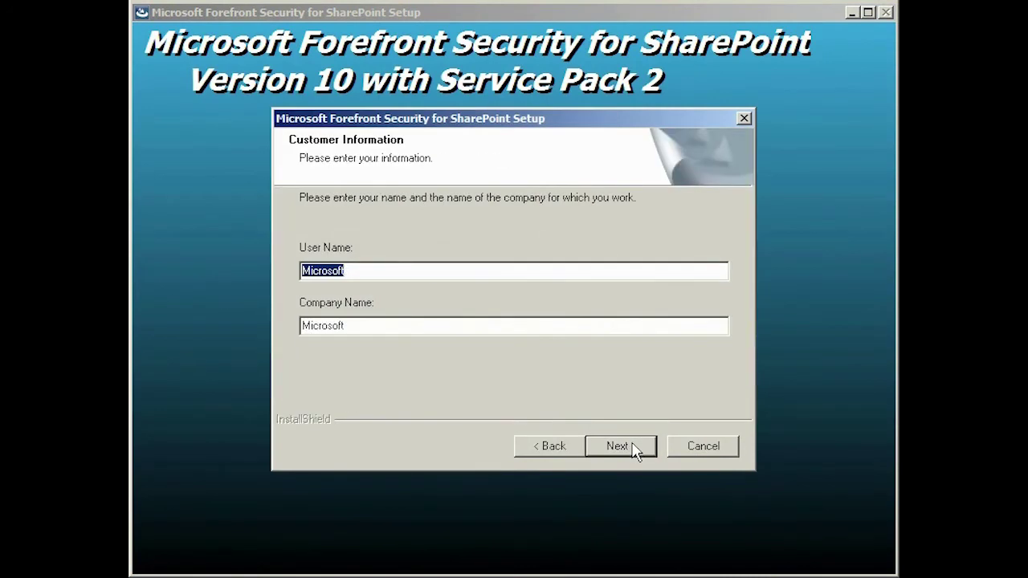
{"action": "left_click", "coordinate": [620, 447]}
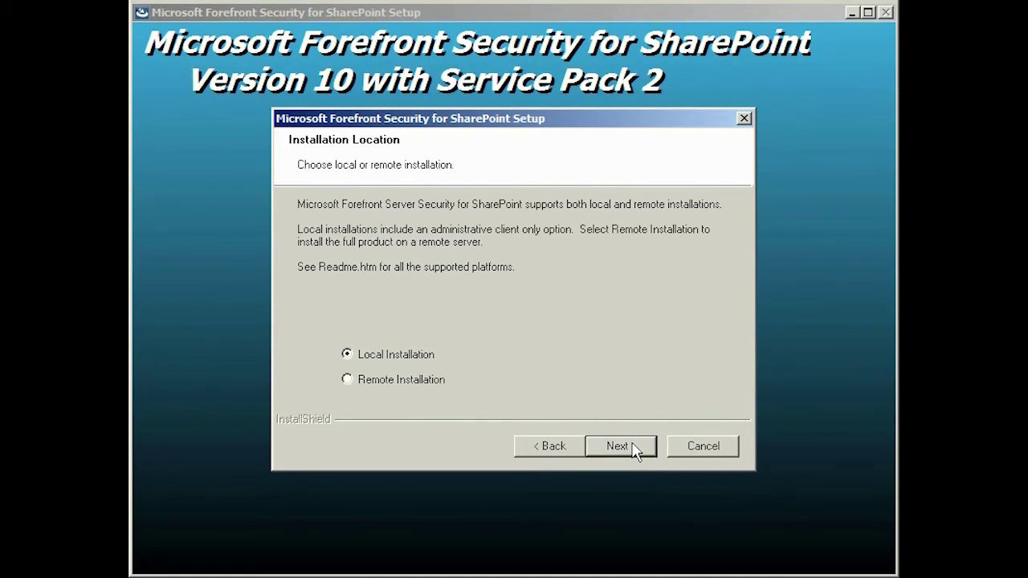
{"action": "left_click", "coordinate": [633, 448]}
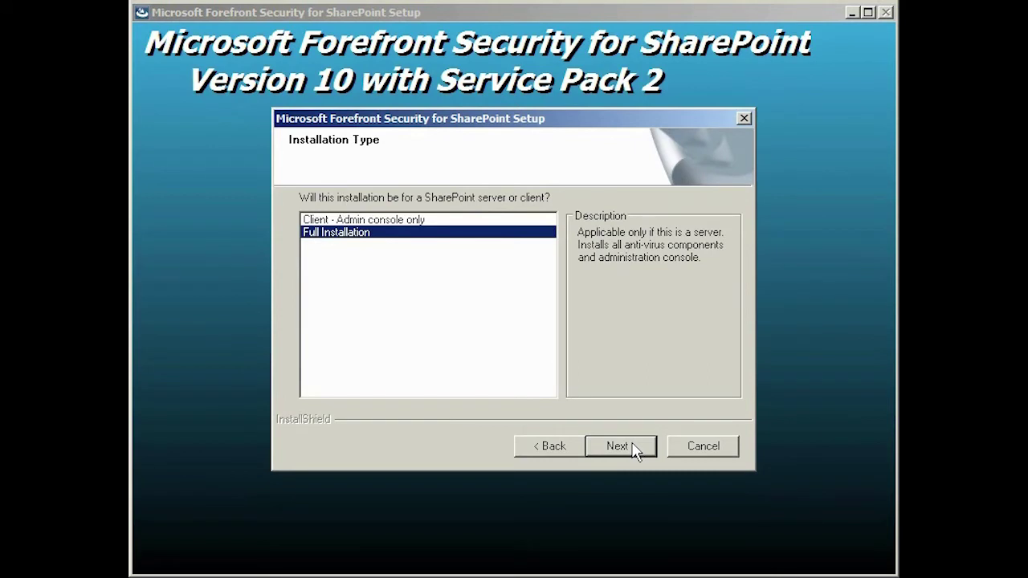
{"action": "left_click", "coordinate": [368, 224]}
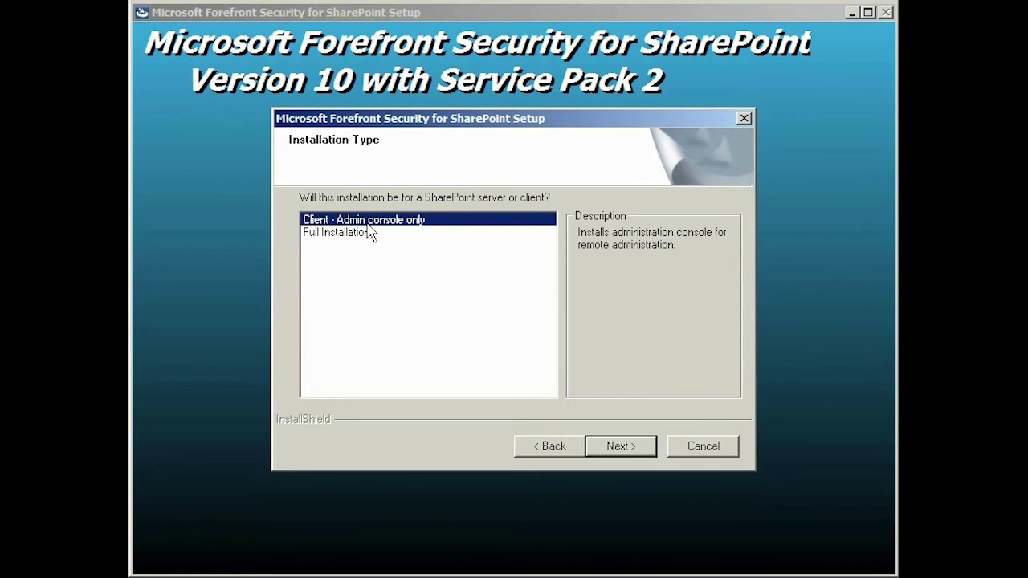
{"action": "left_click", "coordinate": [369, 232]}
{"action": "left_click", "coordinate": [641, 451]}
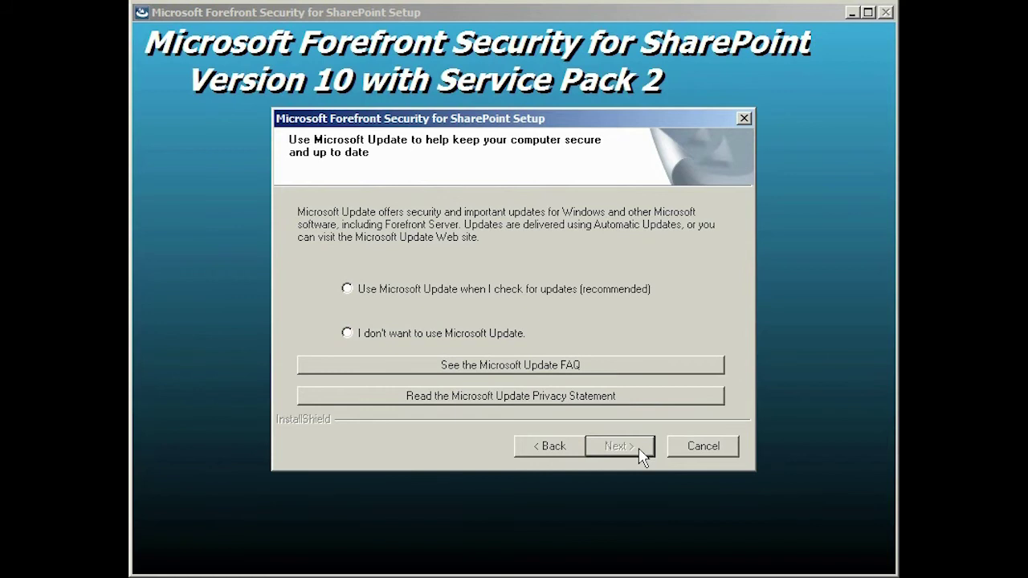
Opt in to Microsoft Update, keeping the preselected engines, no proxy, and default install and program folders
{"action": "left_click", "coordinate": [347, 291]}
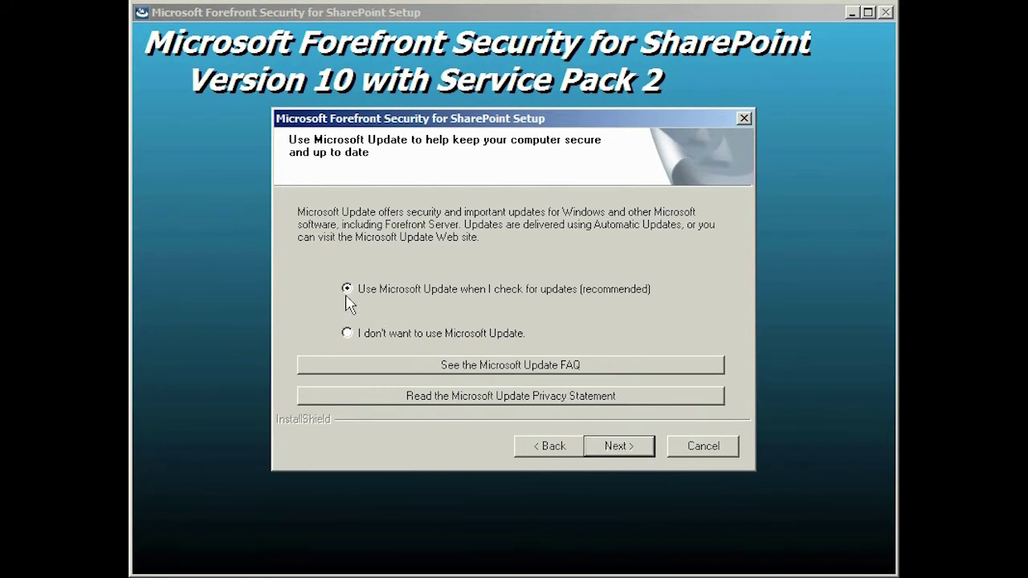
{"action": "left_click", "coordinate": [638, 453]}
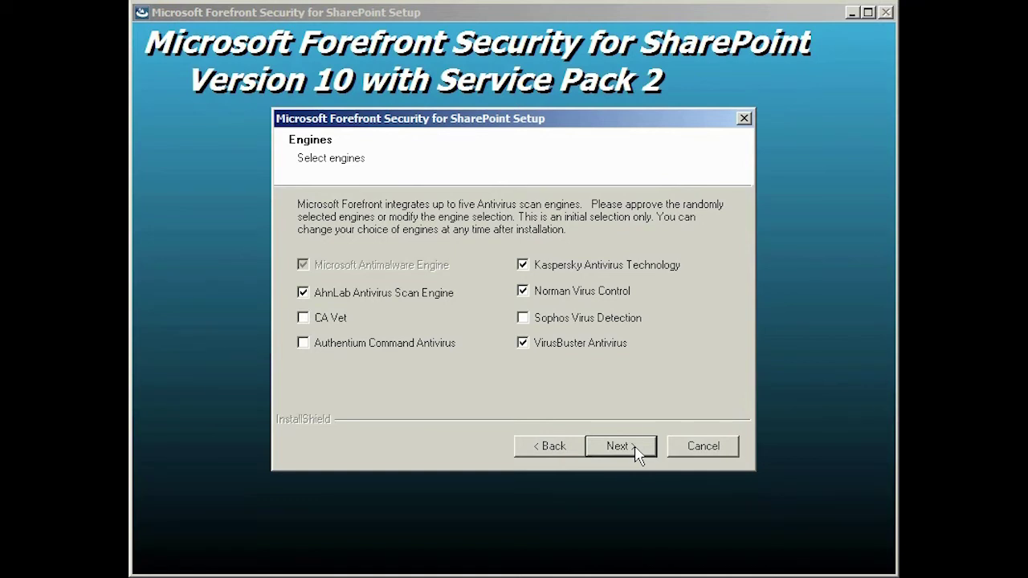
{"action": "left_click", "coordinate": [637, 452]}
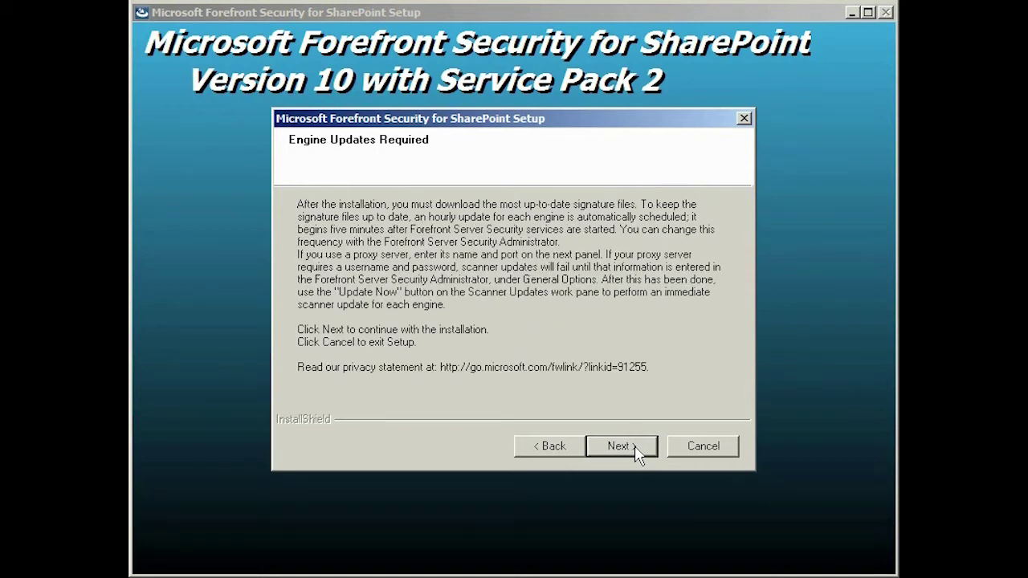
{"action": "left_click", "coordinate": [638, 455]}
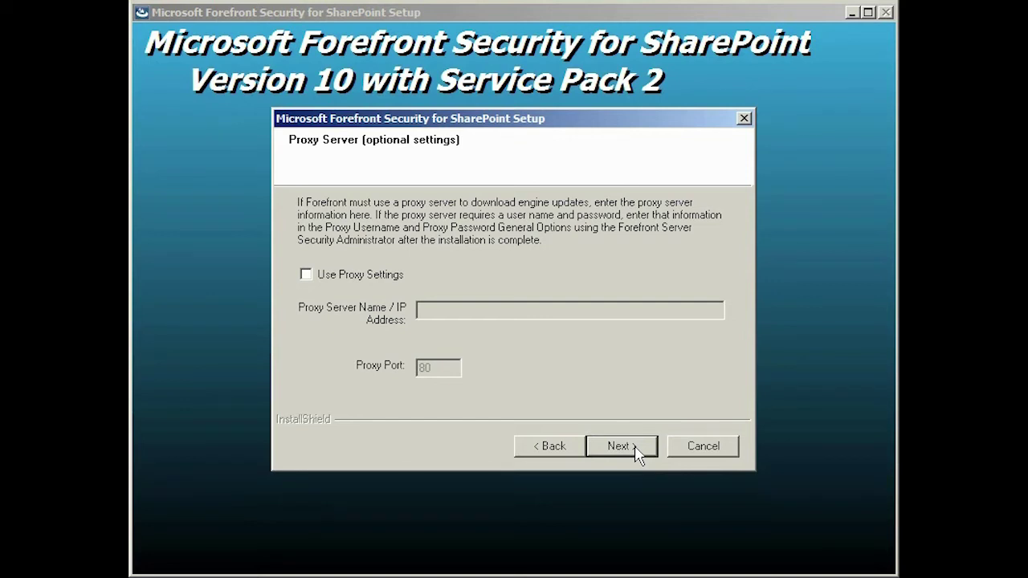
{"action": "left_click", "coordinate": [639, 455]}
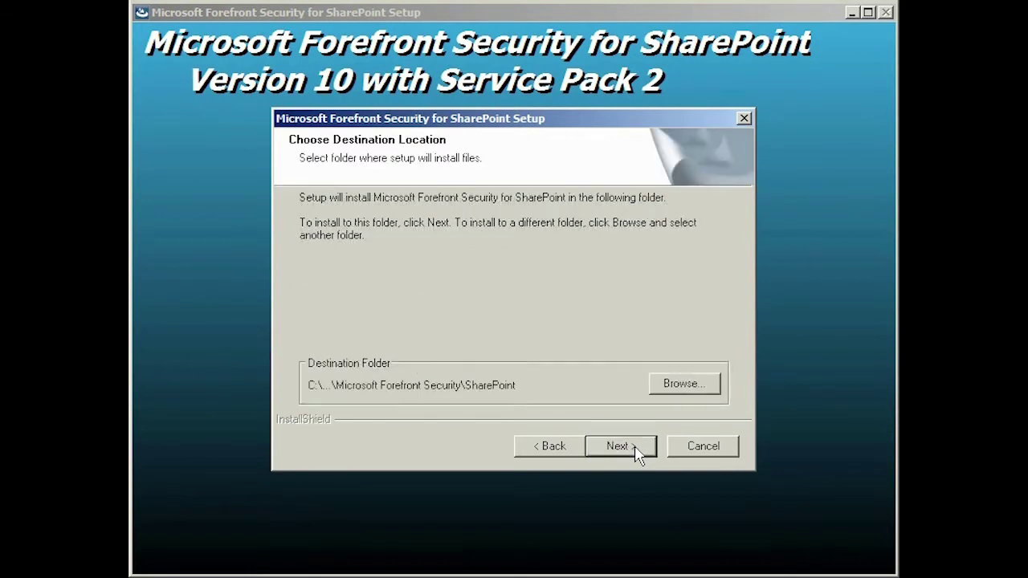
{"action": "left_click", "coordinate": [639, 455]}
{"action": "left_click", "coordinate": [638, 455]}
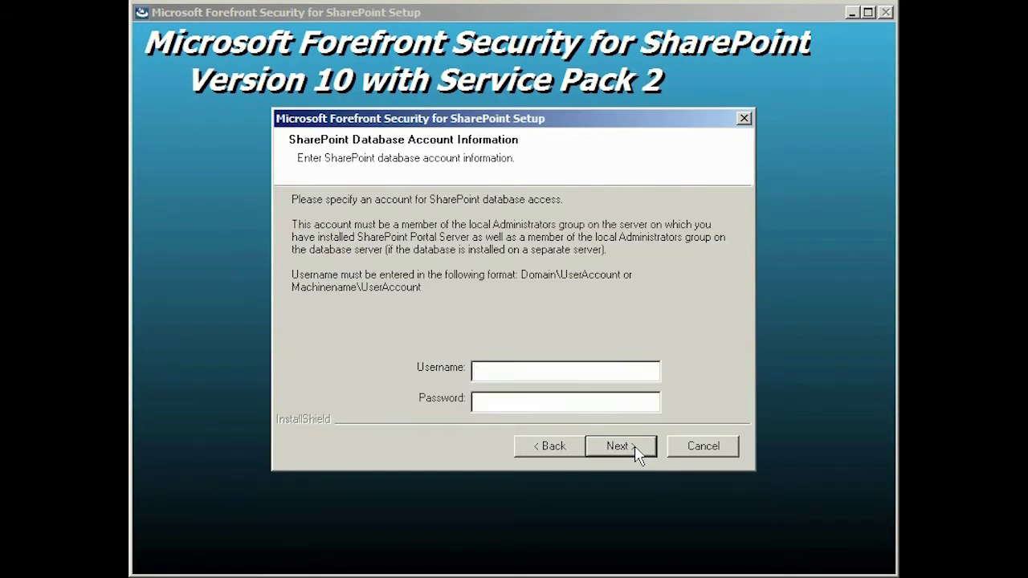
Enter the test0 administrator database account and password, then start copying the program files
{"action": "type", "text": "test0\\administrator"}
{"action": "key", "text": "Tab"}
{"action": "type", "text": "pass@word1"}
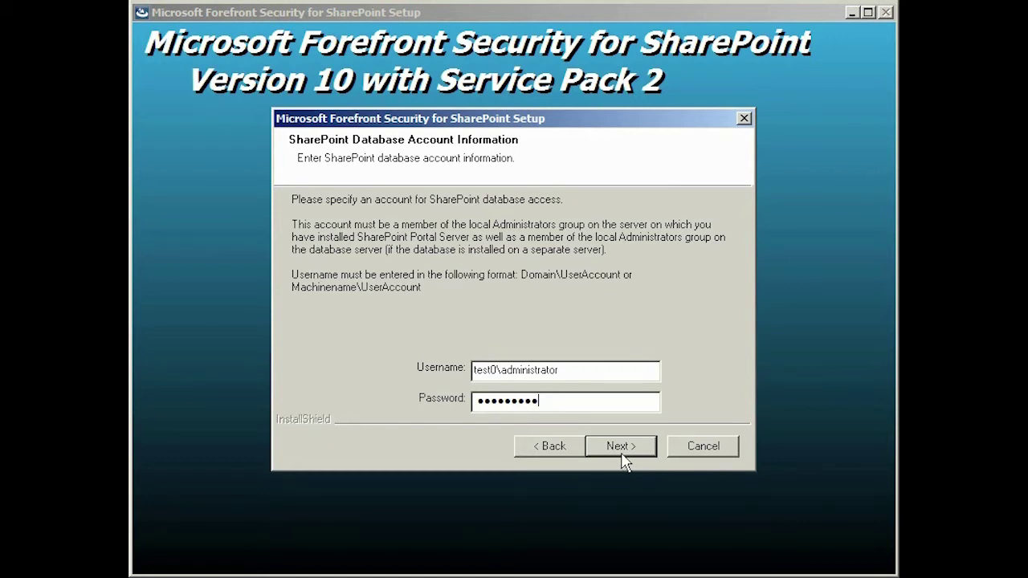
{"action": "left_click", "coordinate": [624, 459]}
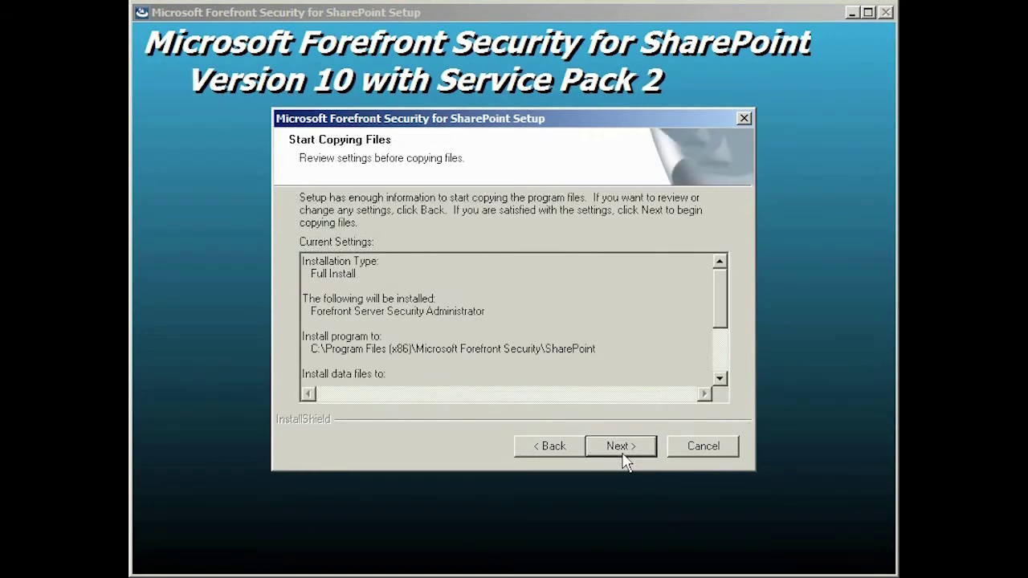
{"action": "left_click", "coordinate": [624, 455]}
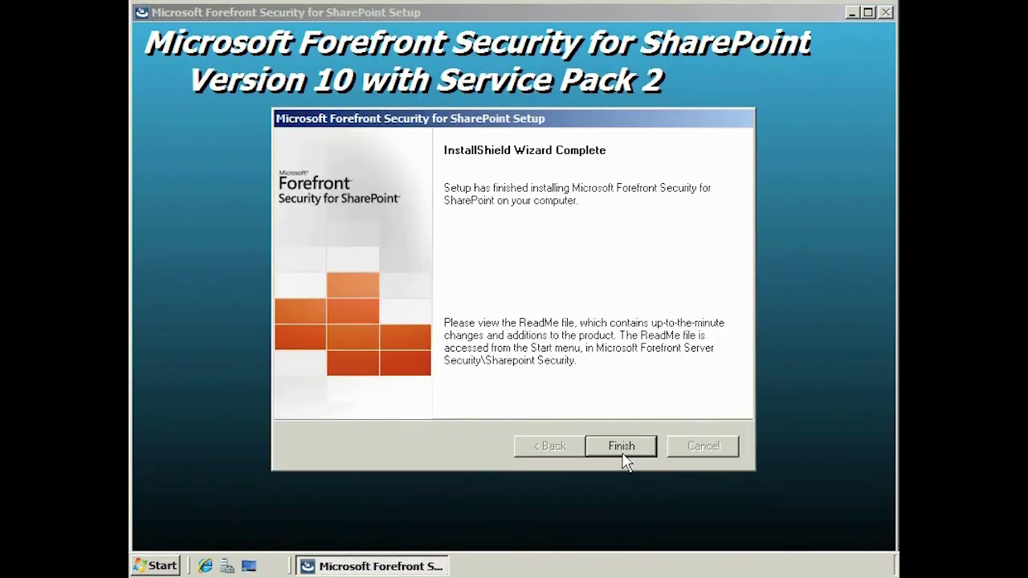
Finish the installer and launch Forefront Server Security Administrator from the Sharepoint Security programs group
{"action": "left_click", "coordinate": [636, 450]}
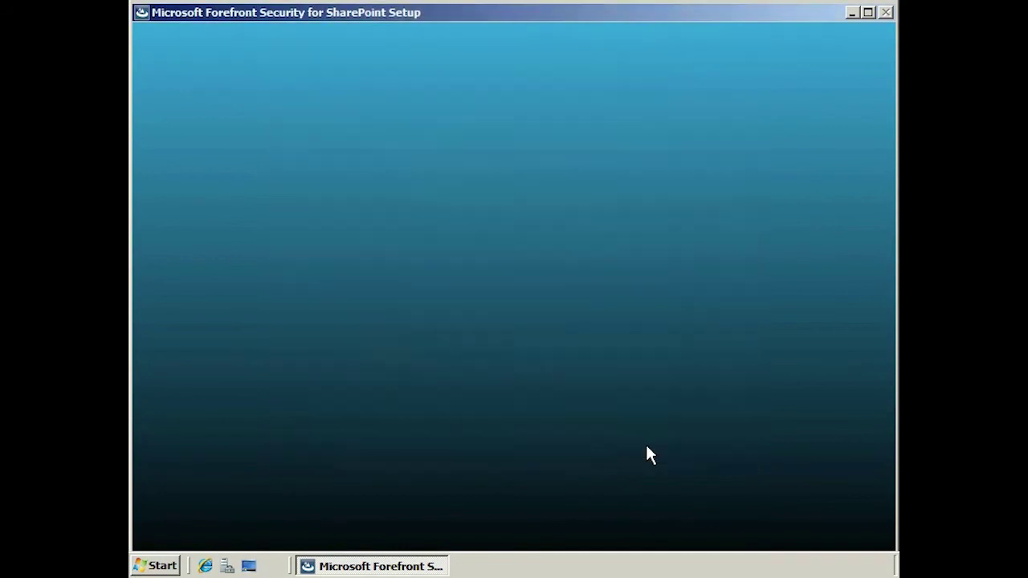
{"action": "left_click", "coordinate": [164, 566]}
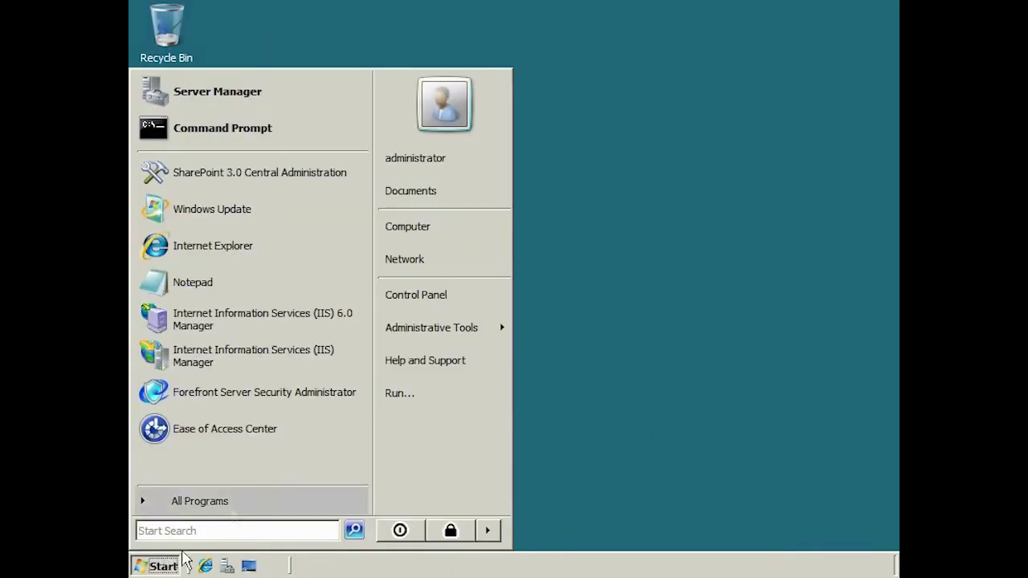
{"action": "left_click", "coordinate": [237, 504]}
{"action": "left_click", "coordinate": [305, 218]}
{"action": "left_click", "coordinate": [250, 235]}
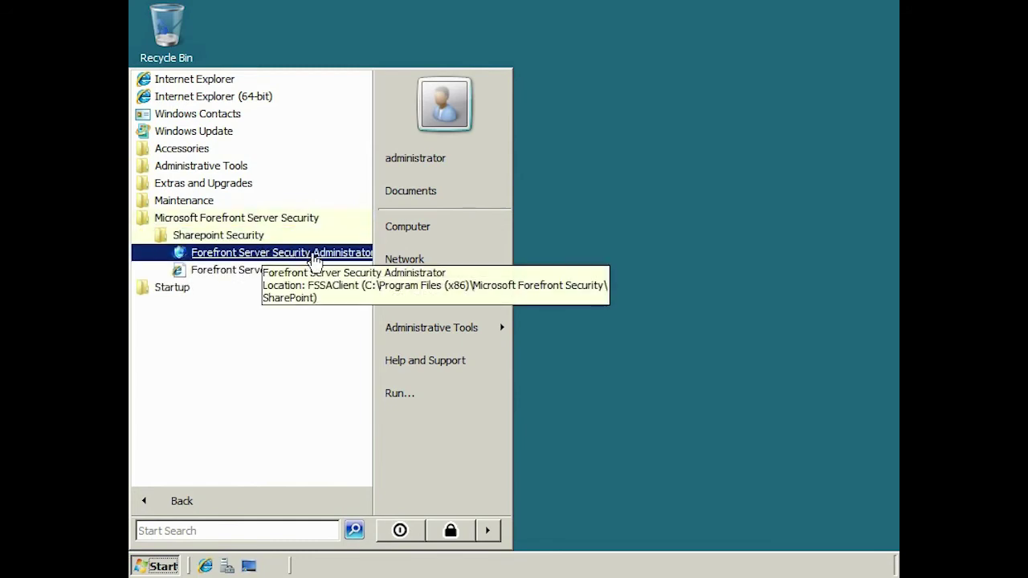
{"action": "left_click", "coordinate": [313, 255]}
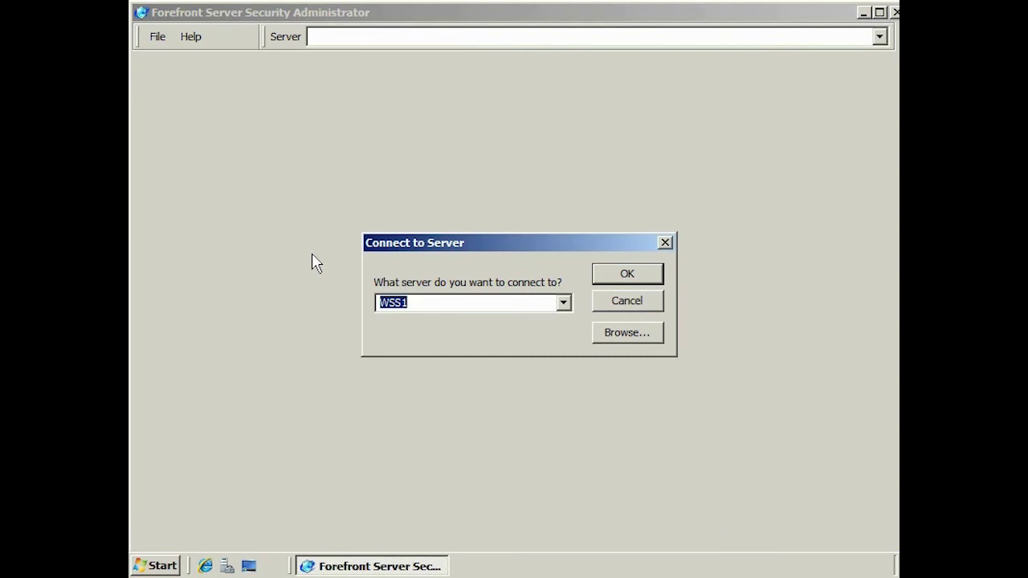
Connect to server WSS1, dismiss the license notice, and open SharePoint/WSS antivirus settings
{"action": "left_click", "coordinate": [624, 274]}
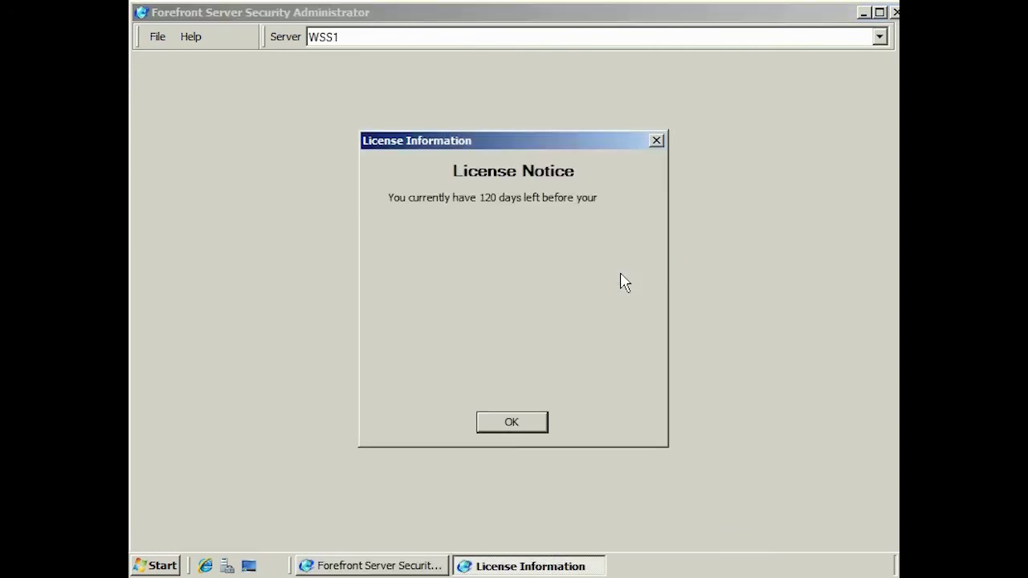
{"action": "left_click", "coordinate": [545, 424]}
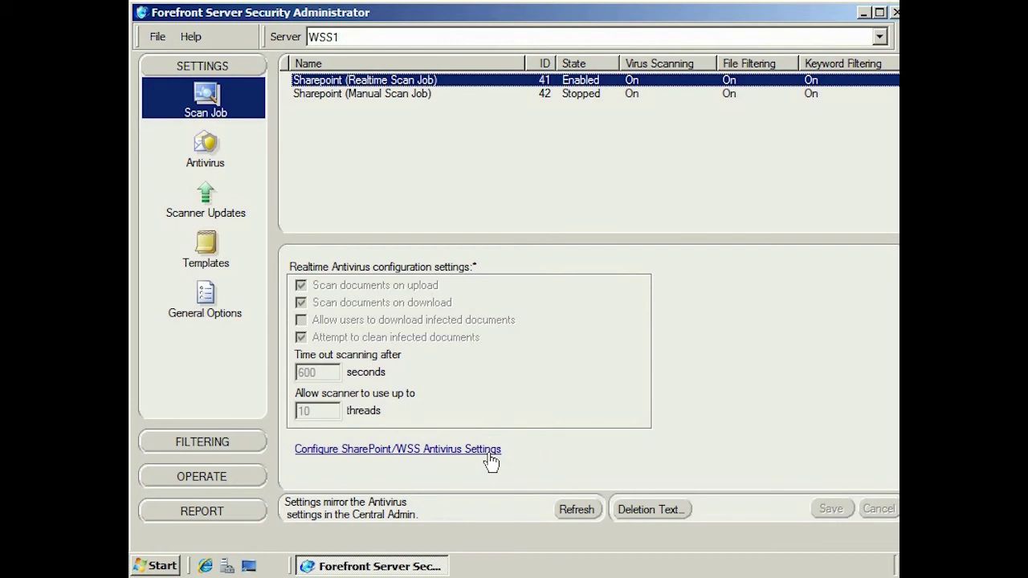
{"action": "left_click", "coordinate": [489, 452]}
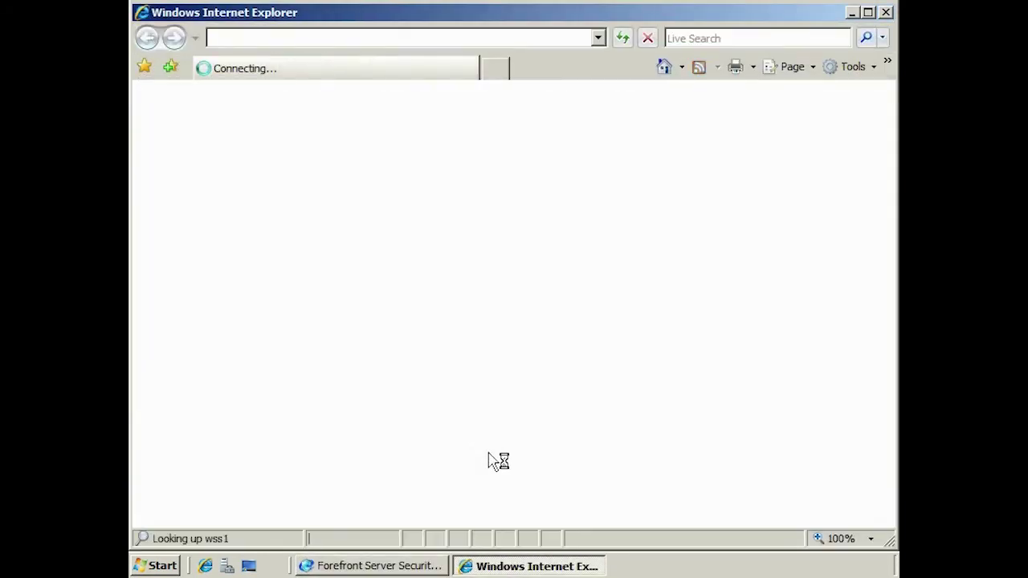
Sign in to Central Administration with the administrator account and its password
{"action": "type", "text": "test0\\administrator"}
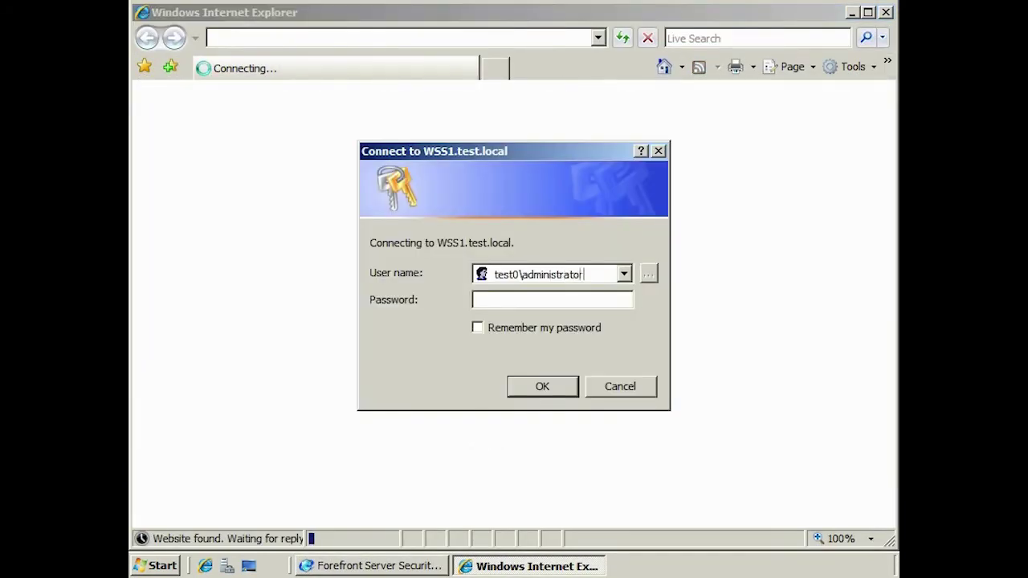
{"action": "key", "text": "Tab"}
{"action": "type", "text": "••••••••••"}
{"action": "key", "text": "Return"}
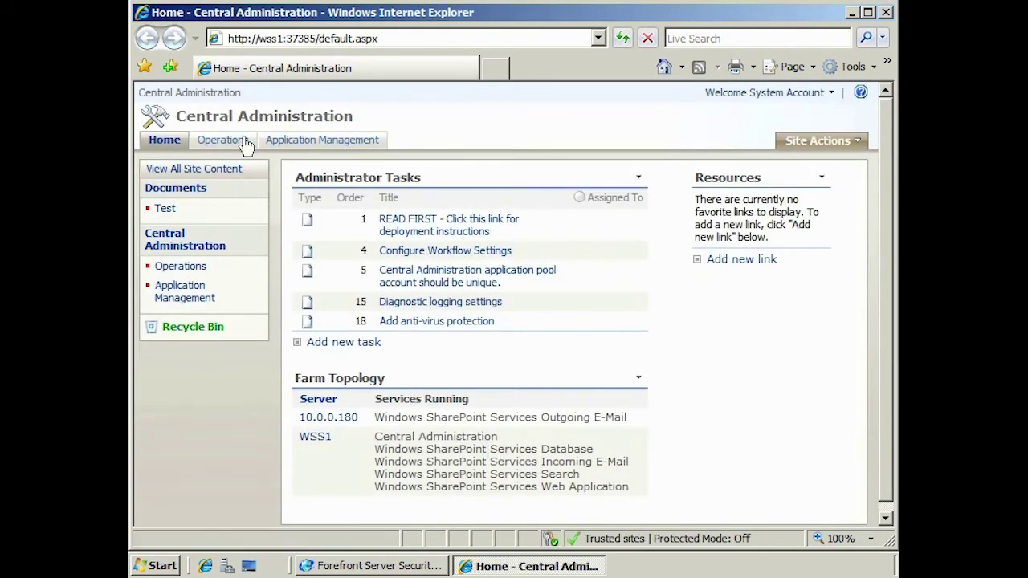
Review the farm antivirus settings (upload/download scanning, 600-second timeout, 10 threads), then close the browser
{"action": "left_click", "coordinate": [240, 143]}
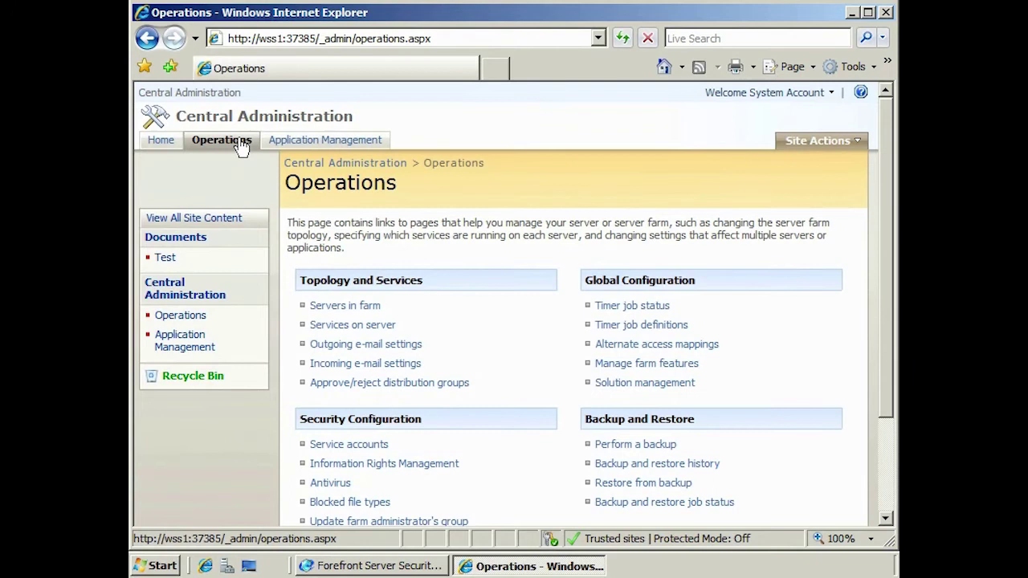
{"action": "left_click", "coordinate": [351, 490]}
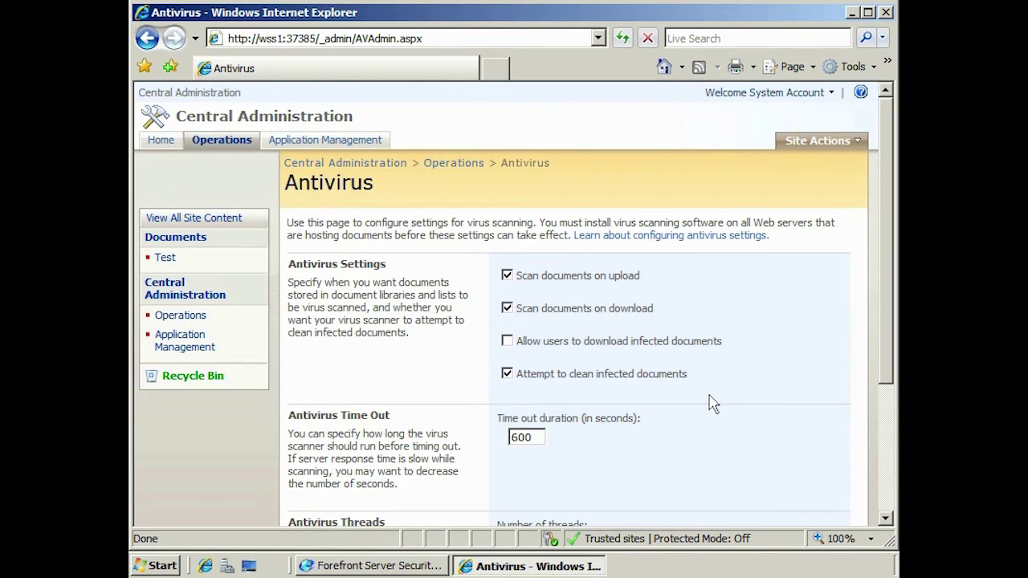
{"action": "left_click", "coordinate": [884, 486]}
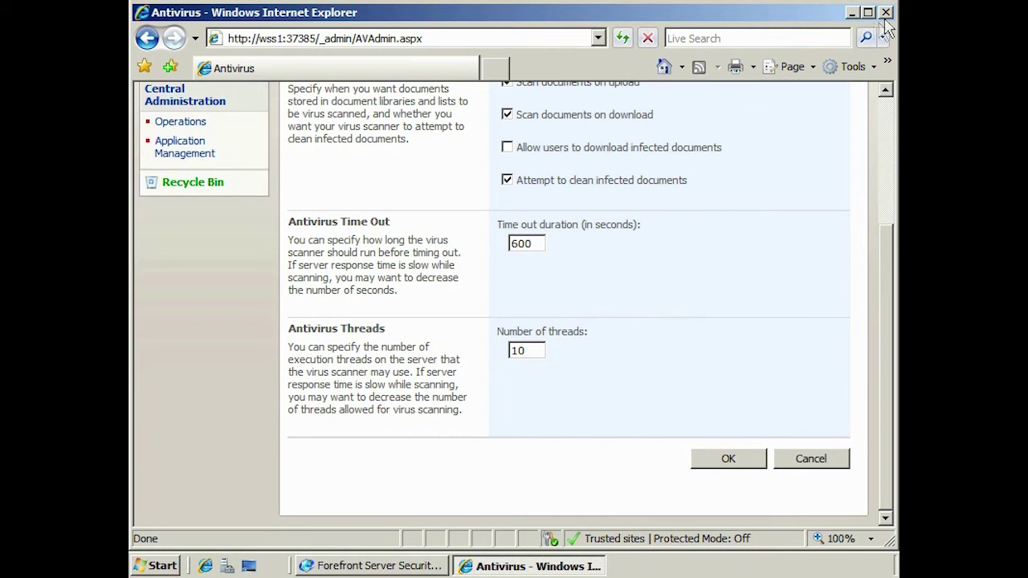
{"action": "left_click", "coordinate": [885, 17]}
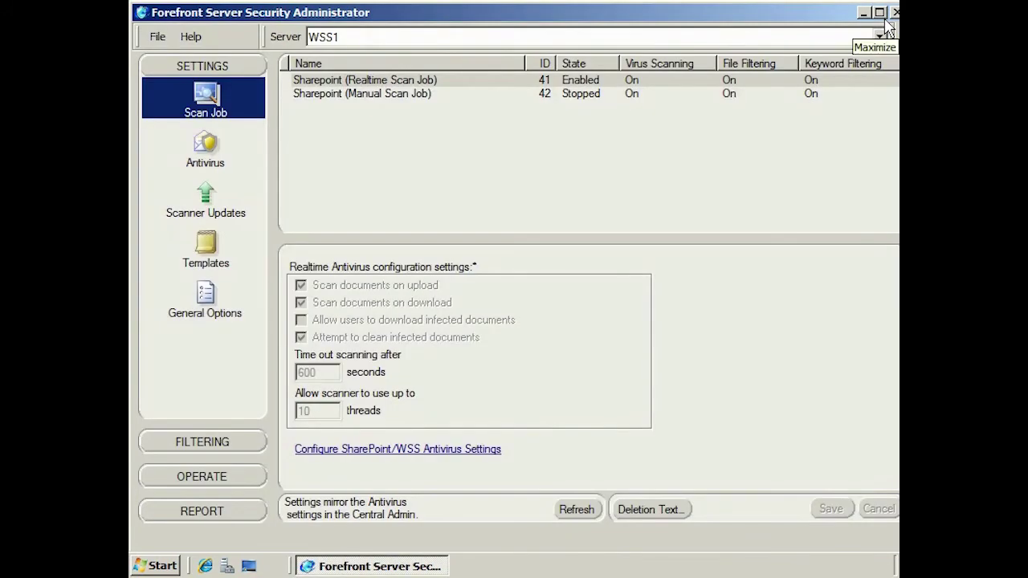
Check the realtime job's antivirus settings, leaving Favor Certainty bias and Clean: repair document action
{"action": "left_click", "coordinate": [212, 142]}
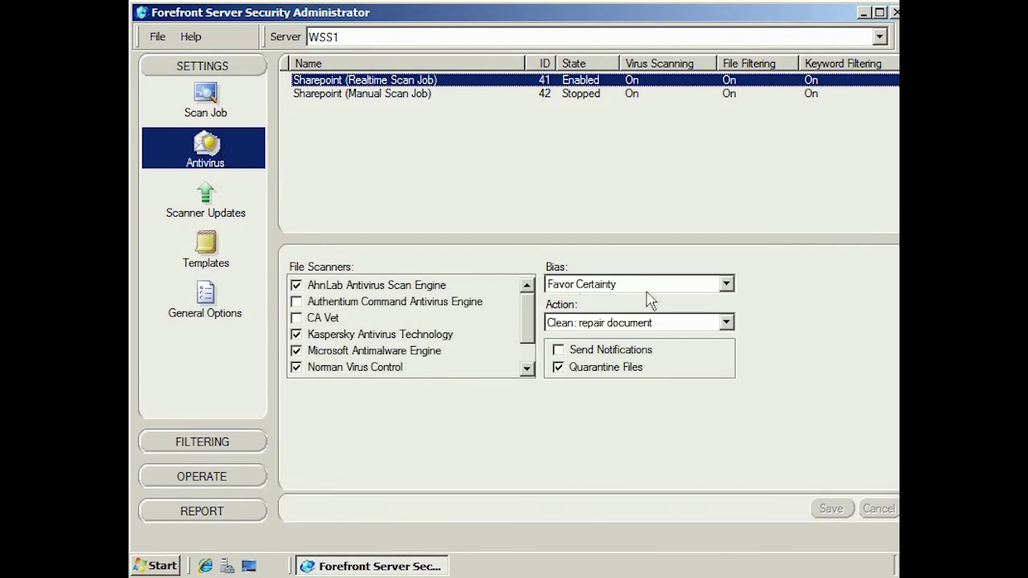
{"action": "left_click", "coordinate": [726, 285]}
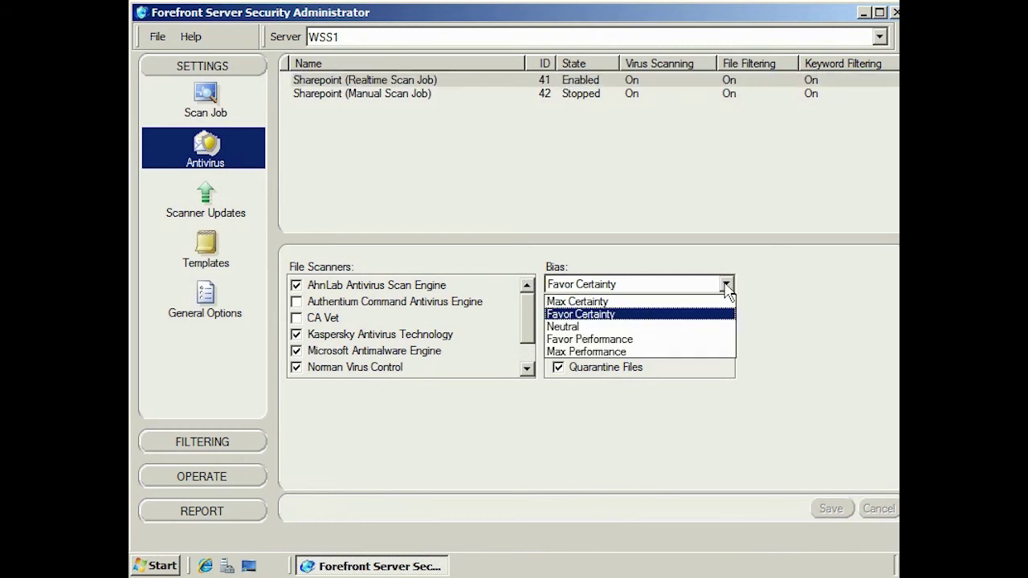
{"action": "left_click", "coordinate": [725, 286]}
{"action": "left_click", "coordinate": [727, 323]}
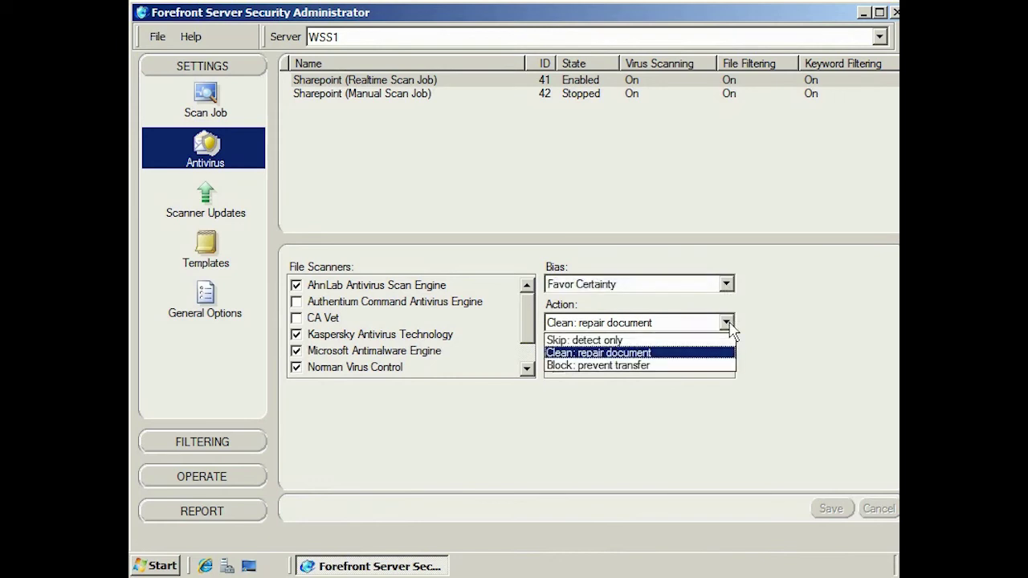
{"action": "left_click", "coordinate": [731, 331]}
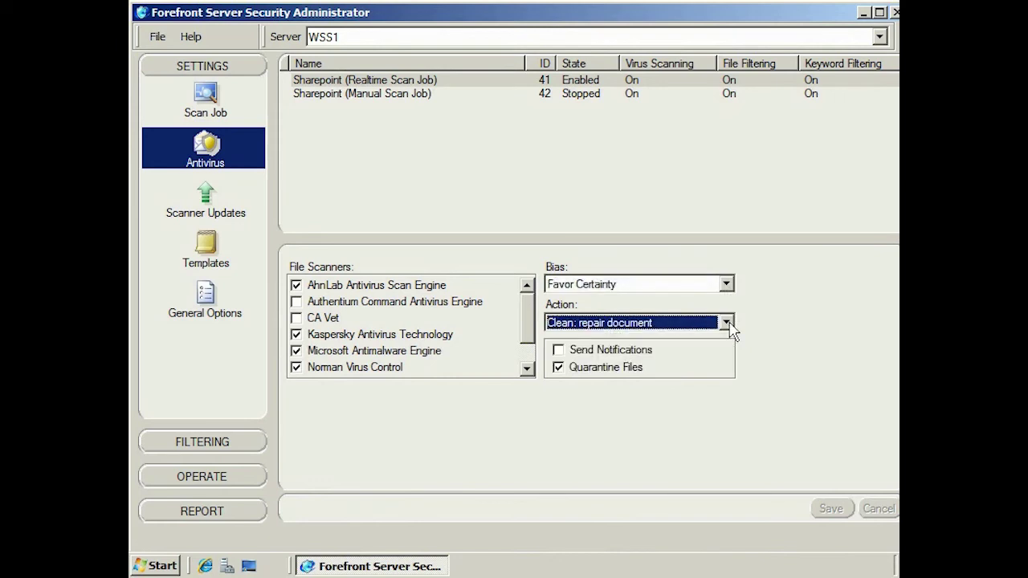
{"action": "left_click", "coordinate": [214, 199]}
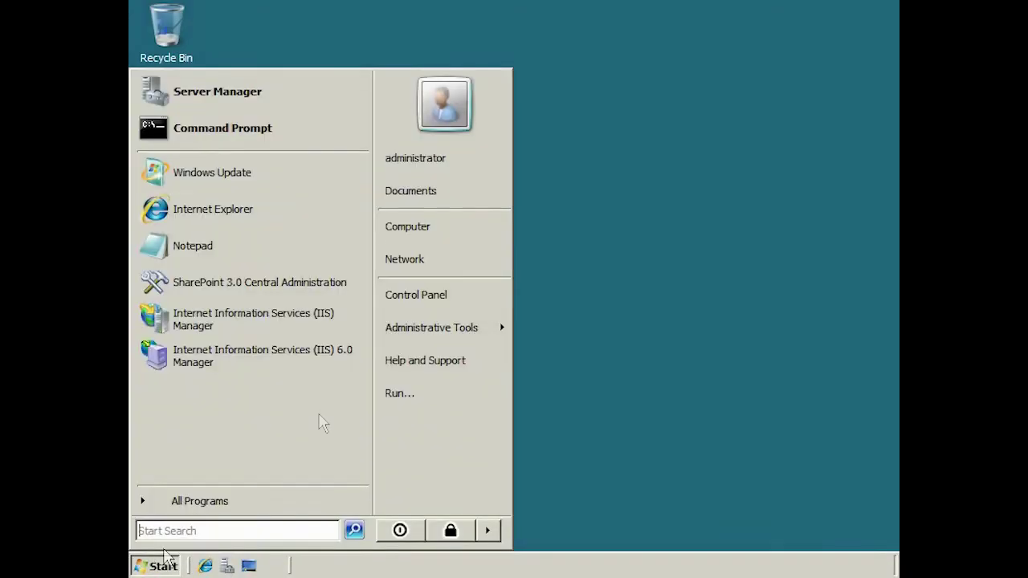
Launch SharePoint 3.0 Central Administration and sign in with the administrator account and its password
{"action": "mouse_move", "coordinate": [454, 329]}
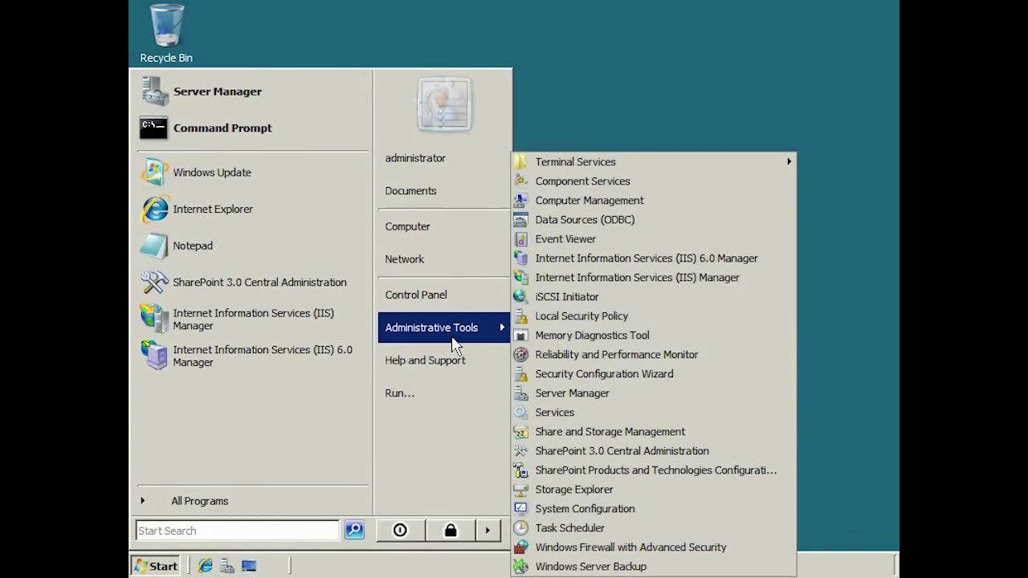
{"action": "left_click", "coordinate": [748, 455]}
{"action": "type", "text": "administrator"}
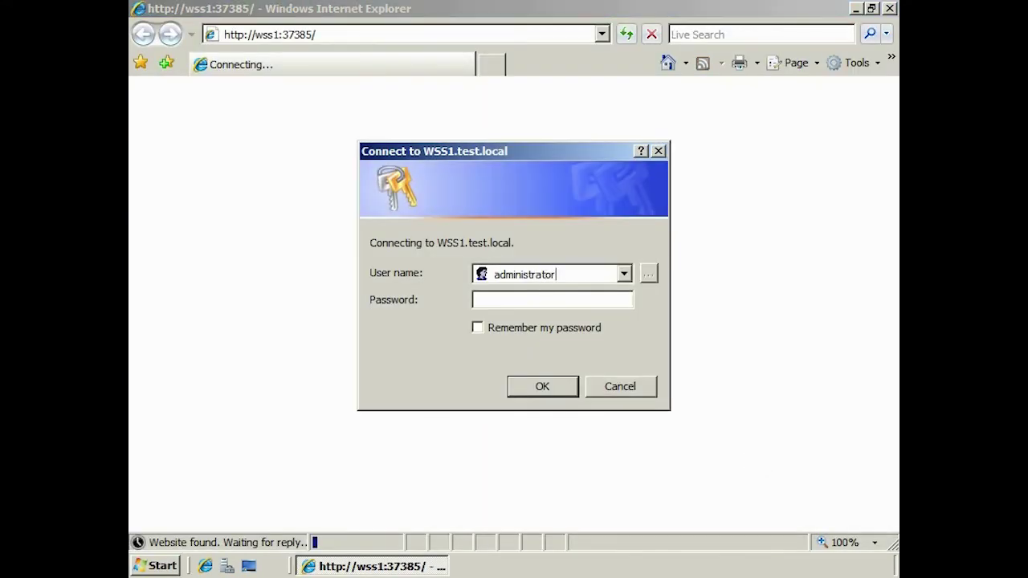
{"action": "type", "text": "@testlocal"}
{"action": "key", "text": "Tab"}
{"action": "type", "text": "pass@word1"}
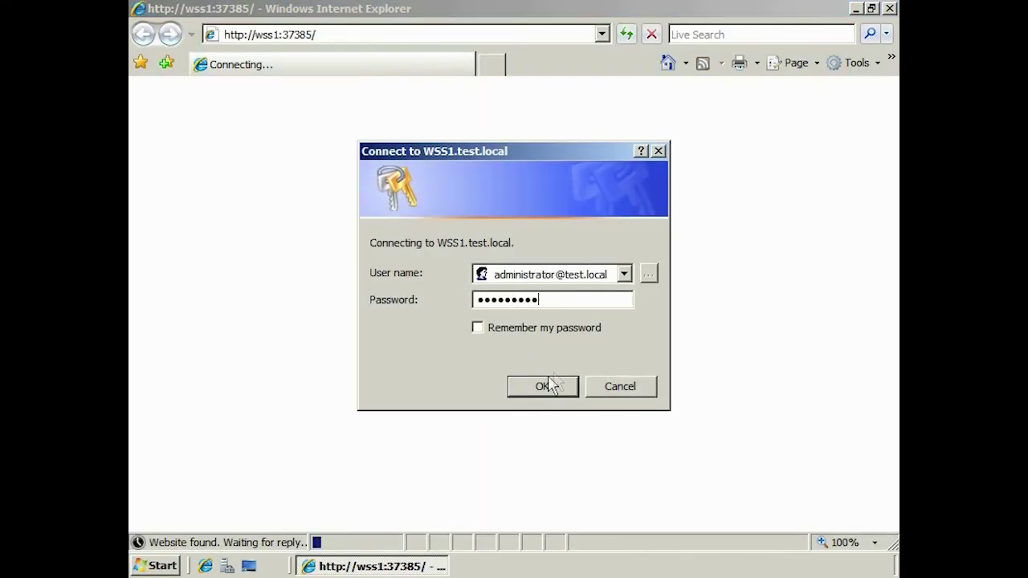
{"action": "left_click", "coordinate": [544, 386]}
Go to Operations and start Perform a backup
{"action": "left_click", "coordinate": [233, 140]}
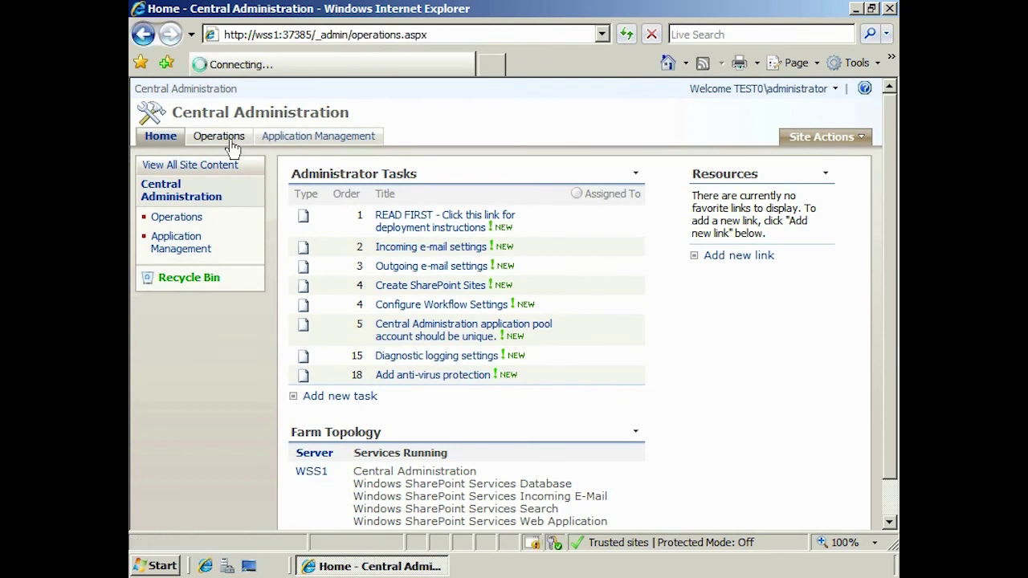
{"action": "scroll", "coordinate": [865, 229], "scroll_direction": "down", "scroll_amount": 3}
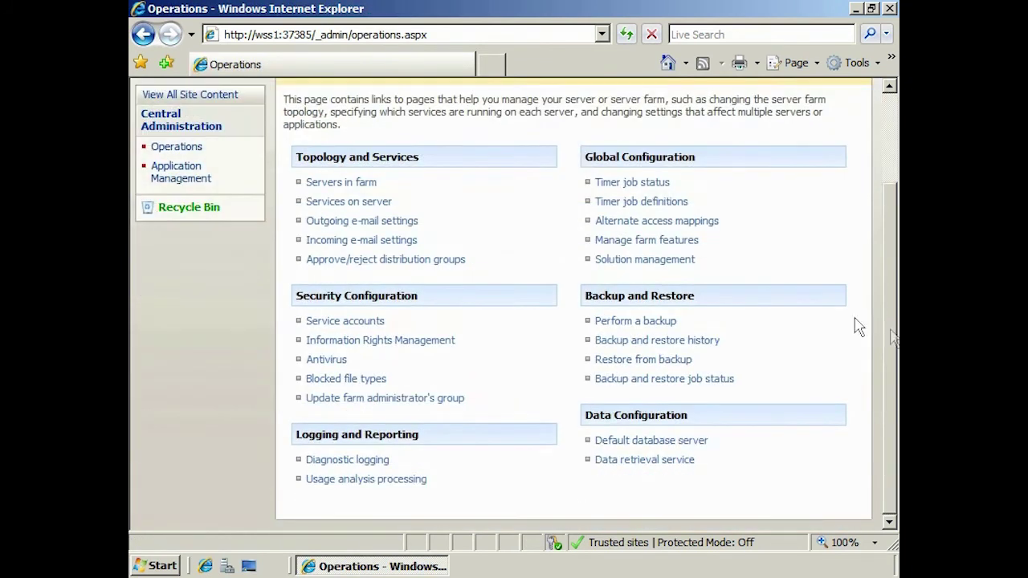
{"action": "left_click", "coordinate": [673, 325]}
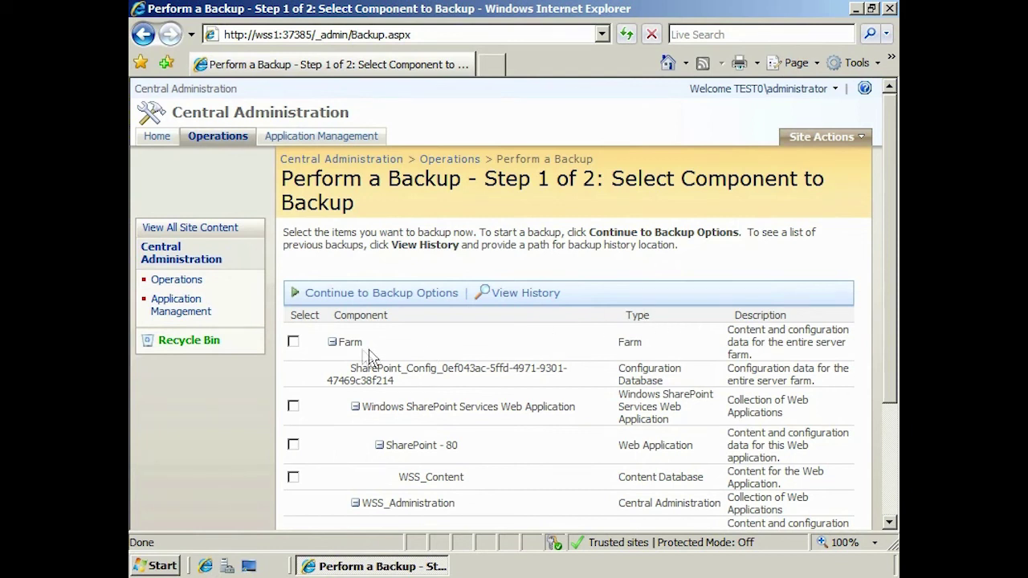
Select the whole Farm and continue to options showing Full backup to c:\Backup
{"action": "left_click", "coordinate": [295, 342]}
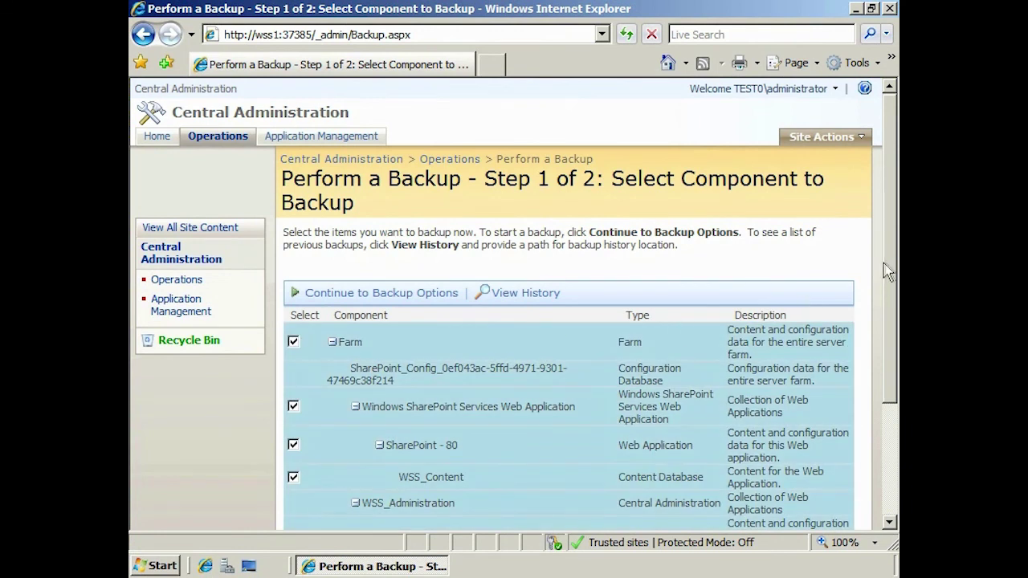
{"action": "left_click_drag", "start_coordinate": [890, 269], "coordinate": [880, 392]}
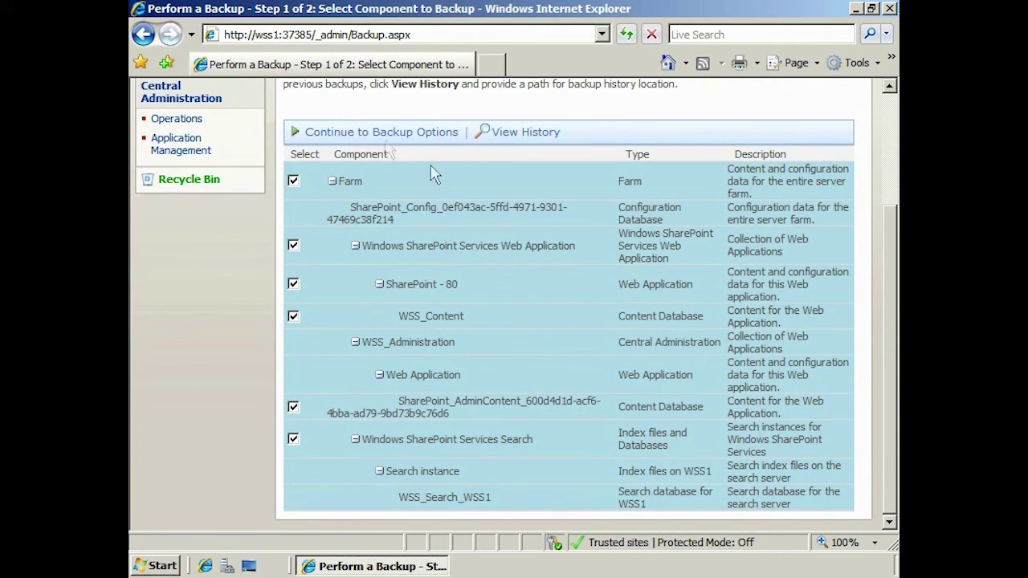
{"action": "left_click", "coordinate": [370, 138]}
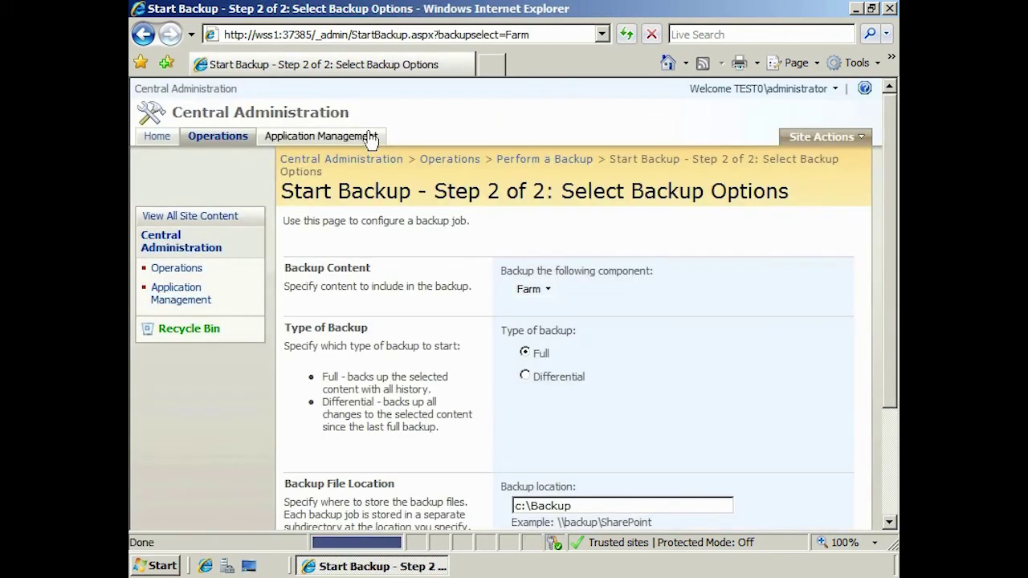
{"action": "left_click_drag", "start_coordinate": [890, 183], "coordinate": [893, 227]}
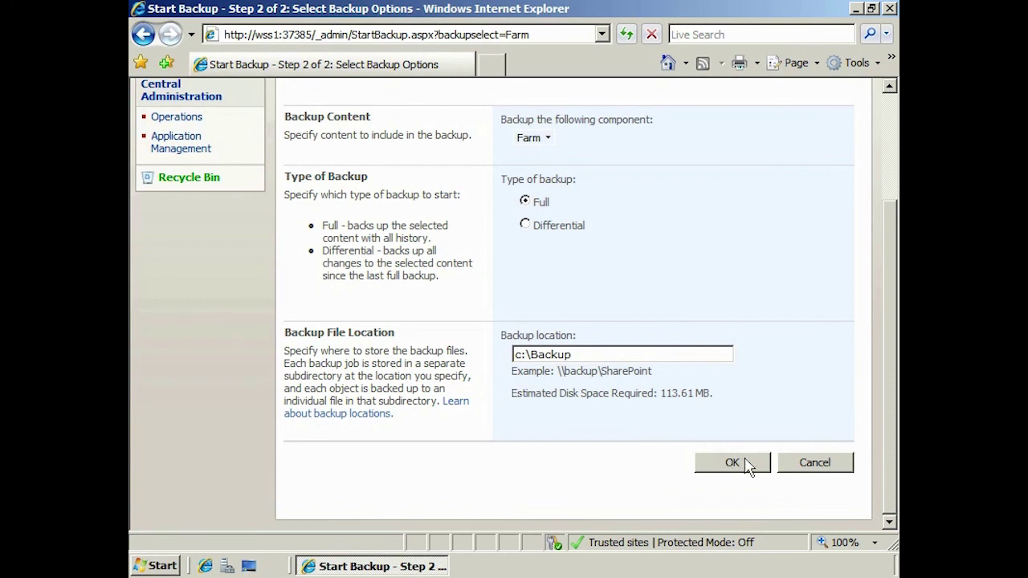
Start the full farm backup and refresh the status page to check progress
{"action": "left_click", "coordinate": [732, 463]}
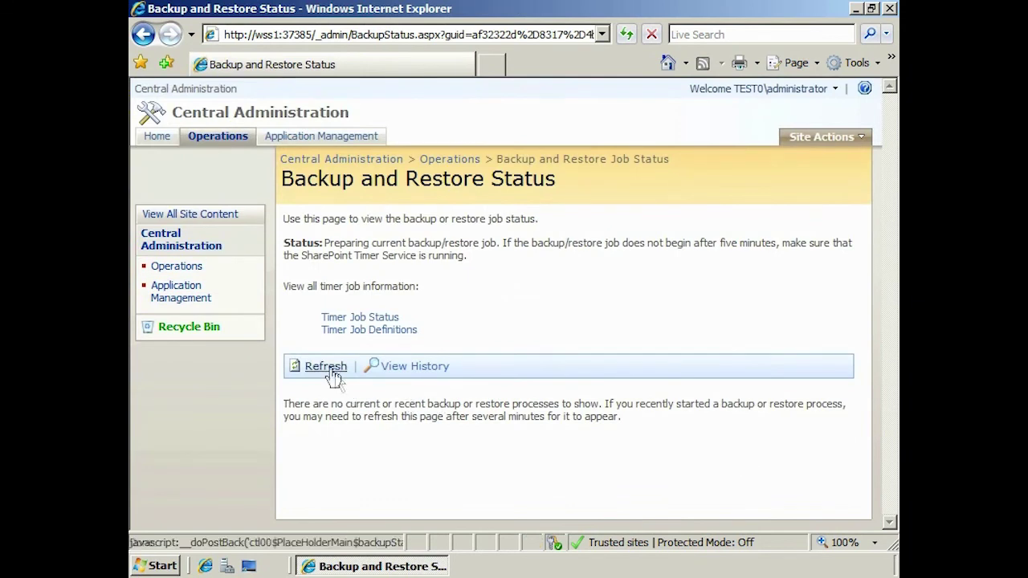
{"action": "left_click", "coordinate": [331, 372]}
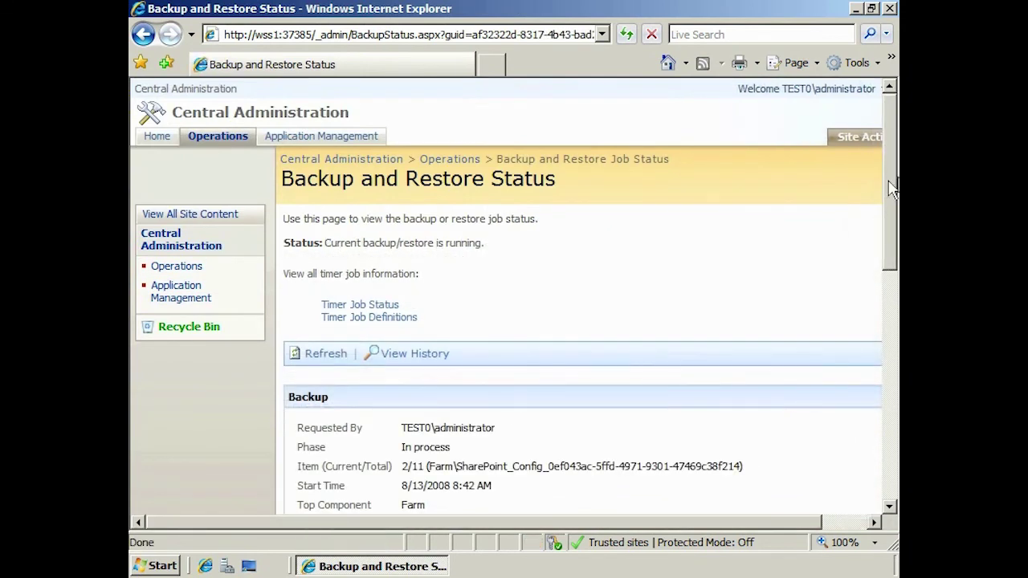
{"action": "scroll", "coordinate": [892, 189], "scroll_direction": "down", "scroll_amount": 5}
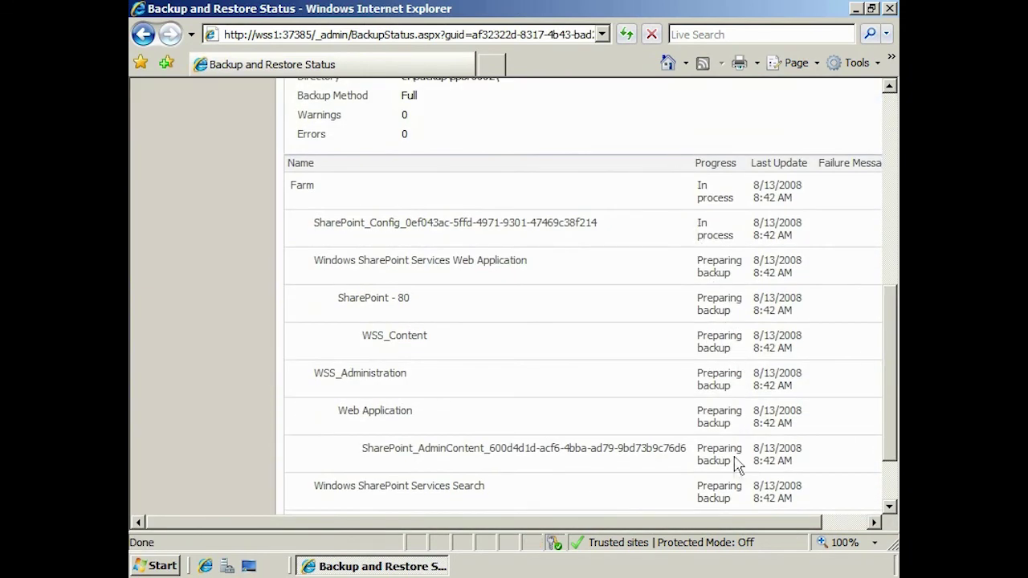
{"action": "left_click_drag", "start_coordinate": [890, 415], "coordinate": [890, 227]}
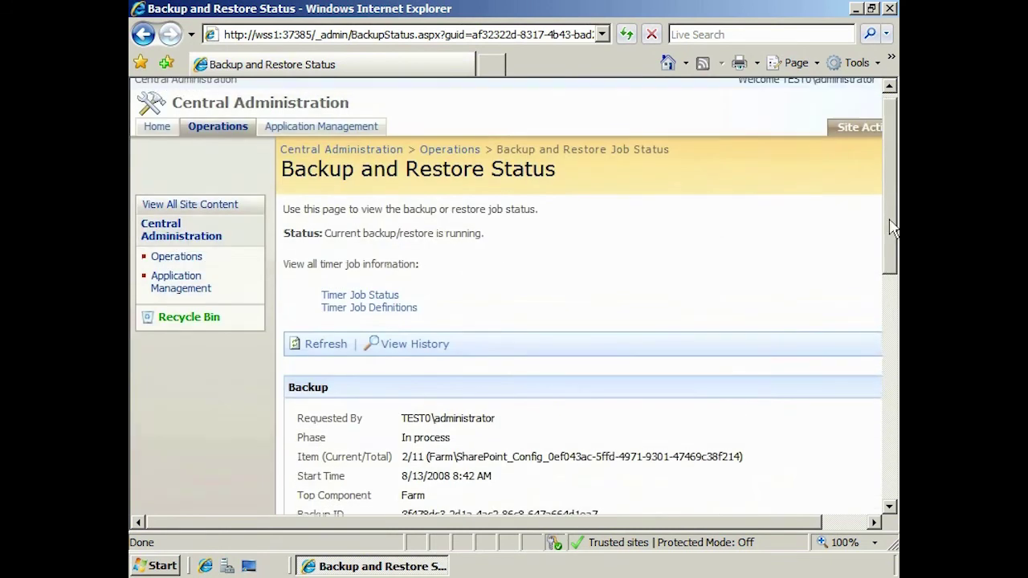
Confirm the backup job appears in Backup and restore history, then return to Operations
{"action": "left_click", "coordinate": [245, 128]}
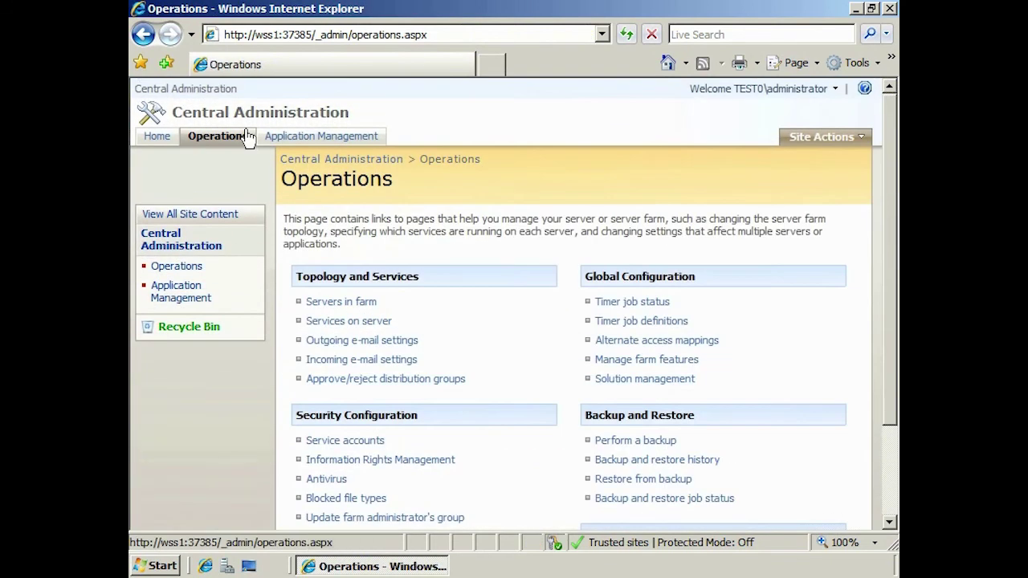
{"action": "left_click", "coordinate": [715, 462]}
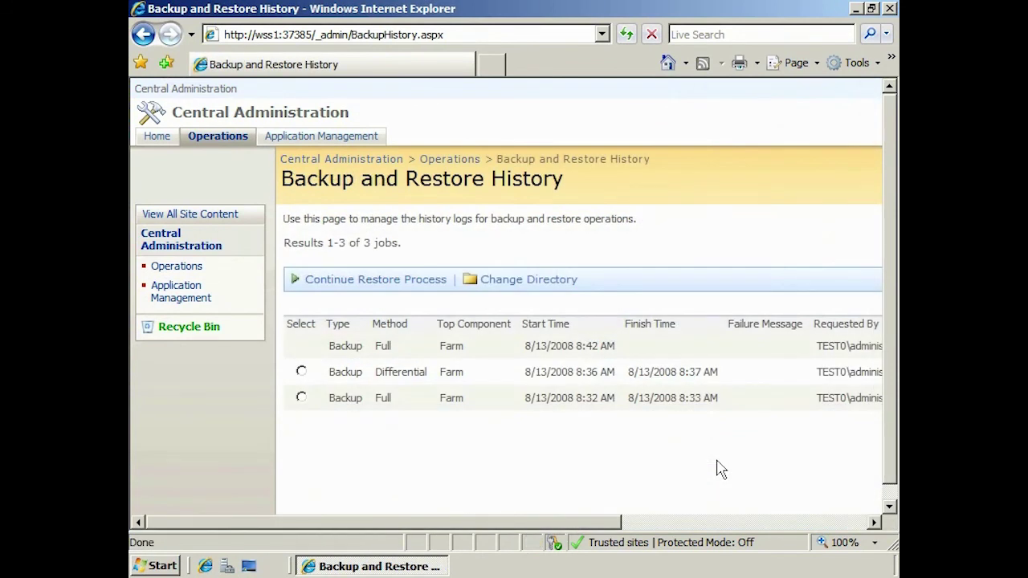
{"action": "left_click", "coordinate": [243, 144]}
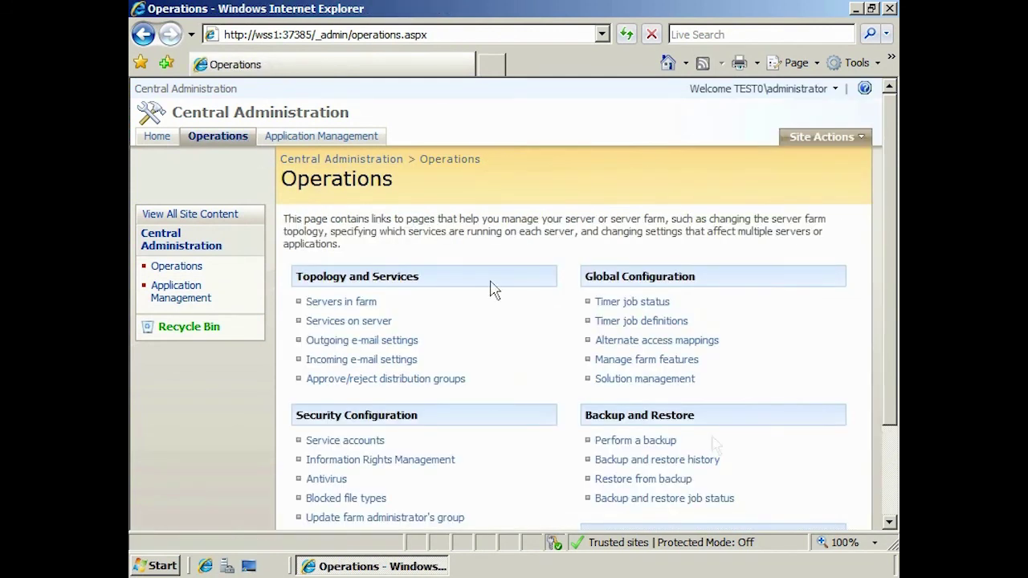
Start a restore from c:\Backup using the 8:32 AM full farm backup
{"action": "left_click", "coordinate": [689, 482]}
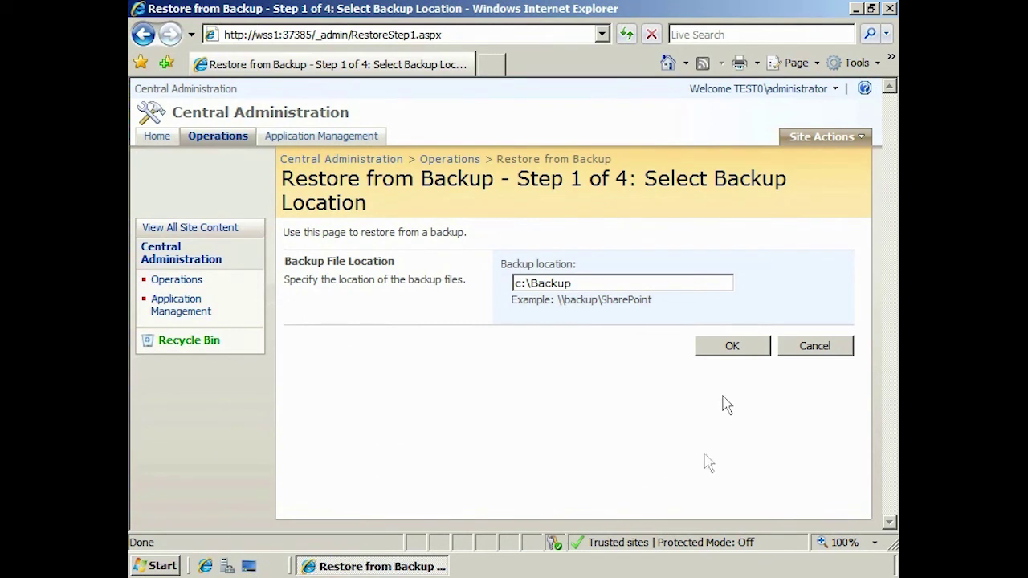
{"action": "left_click", "coordinate": [762, 347]}
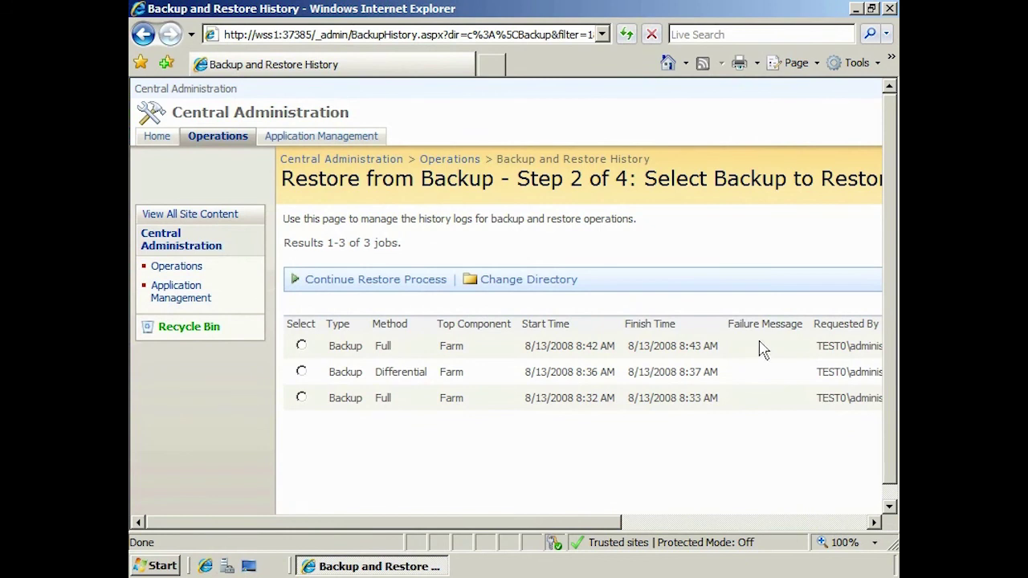
{"action": "left_click", "coordinate": [302, 398]}
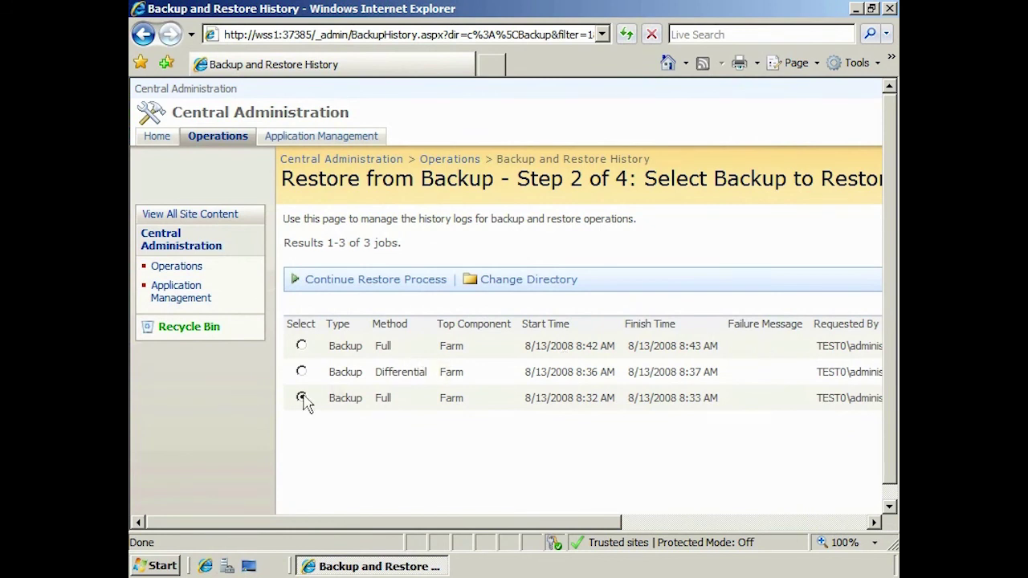
{"action": "left_click", "coordinate": [429, 284]}
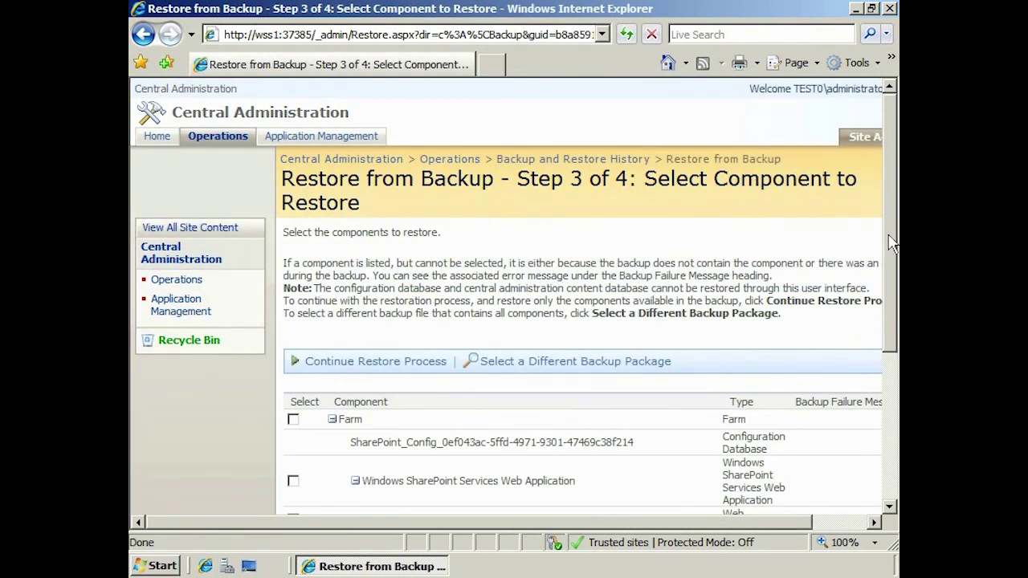
Select WSS_Content and the SharePoint - 80 web application for restoring
{"action": "left_click_drag", "start_coordinate": [886, 247], "coordinate": [887, 406]}
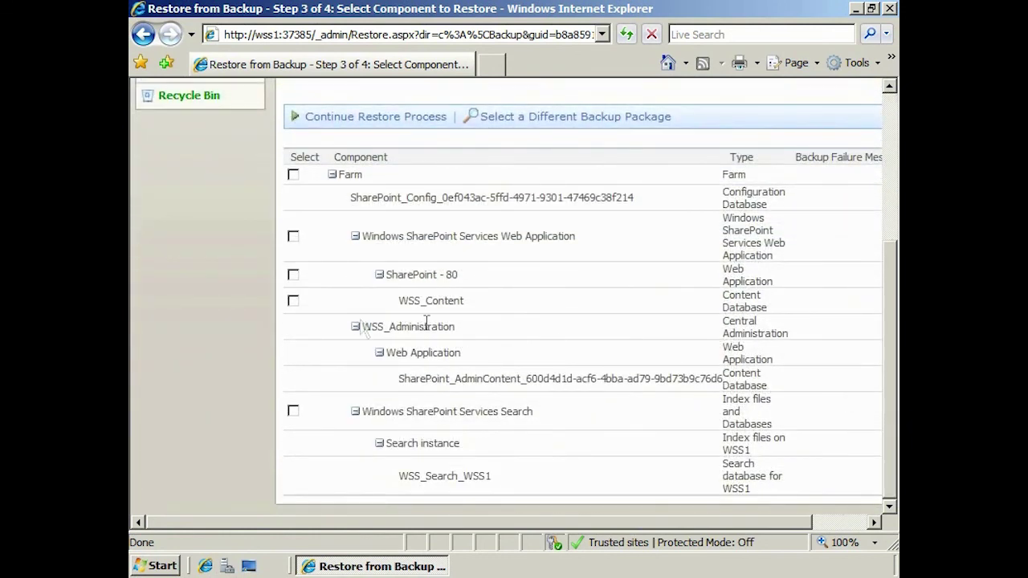
{"action": "left_click", "coordinate": [293, 301]}
{"action": "left_click", "coordinate": [293, 276]}
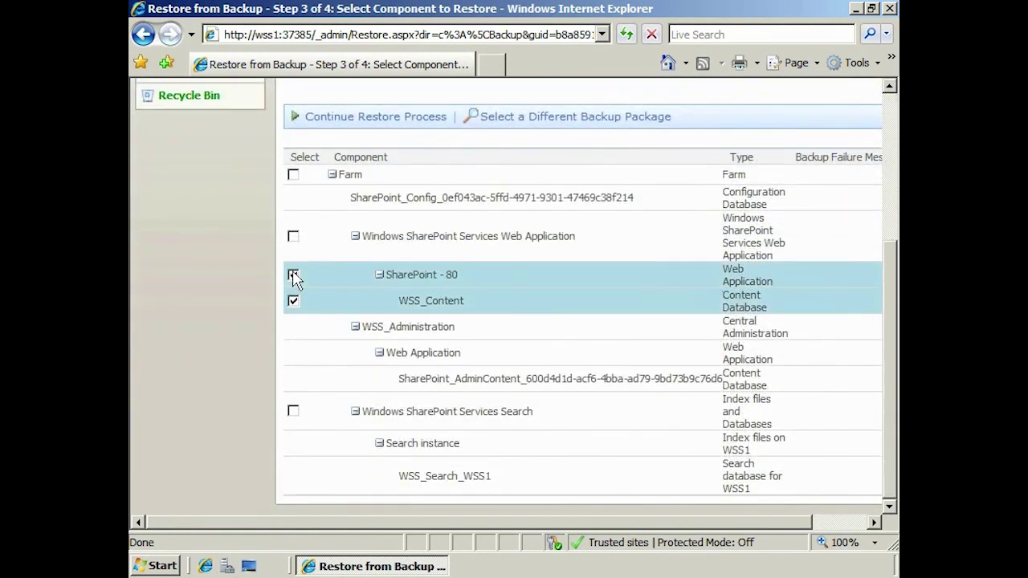
{"action": "left_click", "coordinate": [418, 120]}
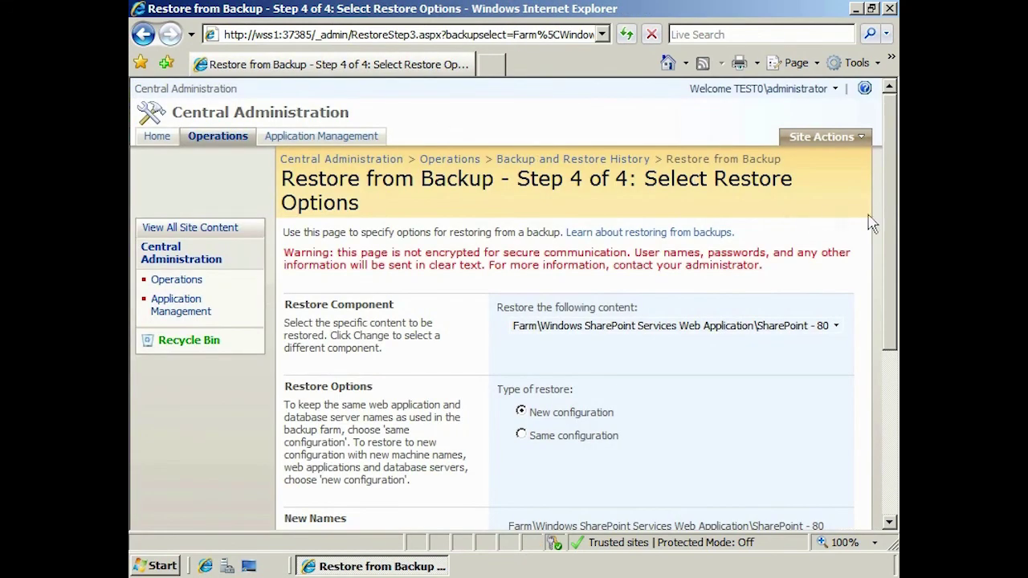
Choose Same configuration as the restore type and accept the overwrite warning
{"action": "left_click_drag", "start_coordinate": [890, 215], "coordinate": [891, 315]}
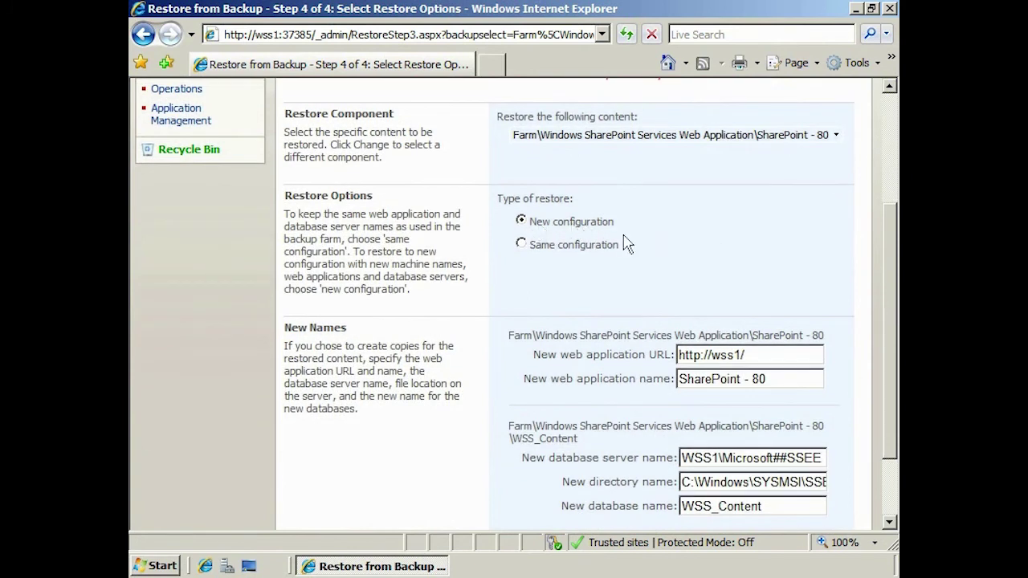
{"action": "left_click", "coordinate": [522, 243]}
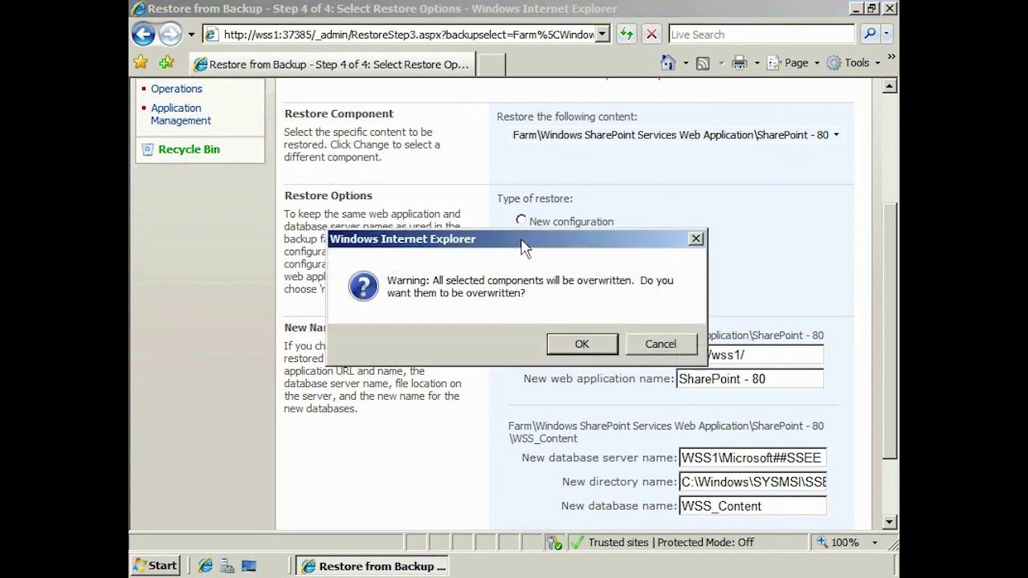
{"action": "left_click", "coordinate": [584, 350]}
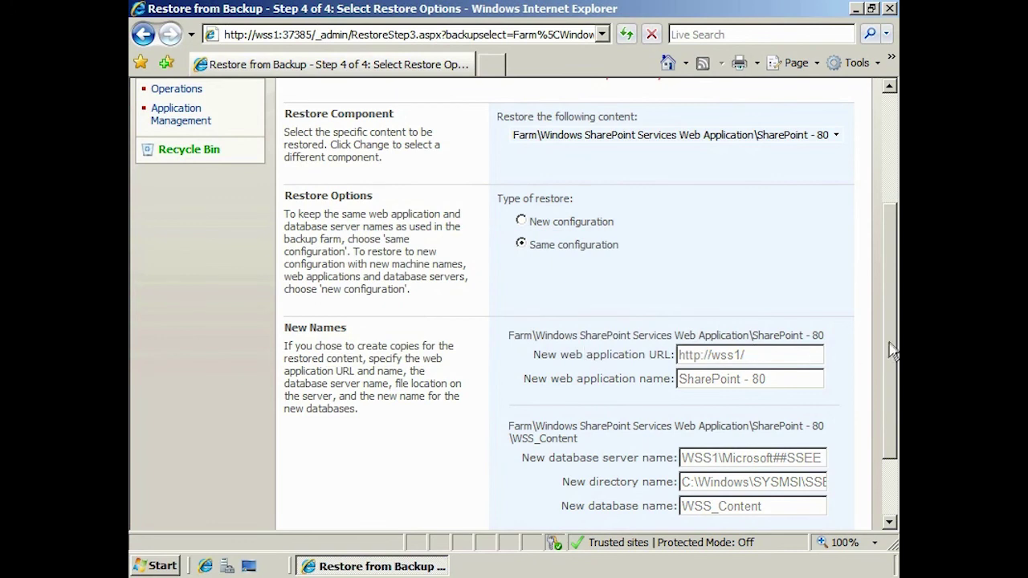
{"action": "left_click_drag", "start_coordinate": [890, 347], "coordinate": [891, 413]}
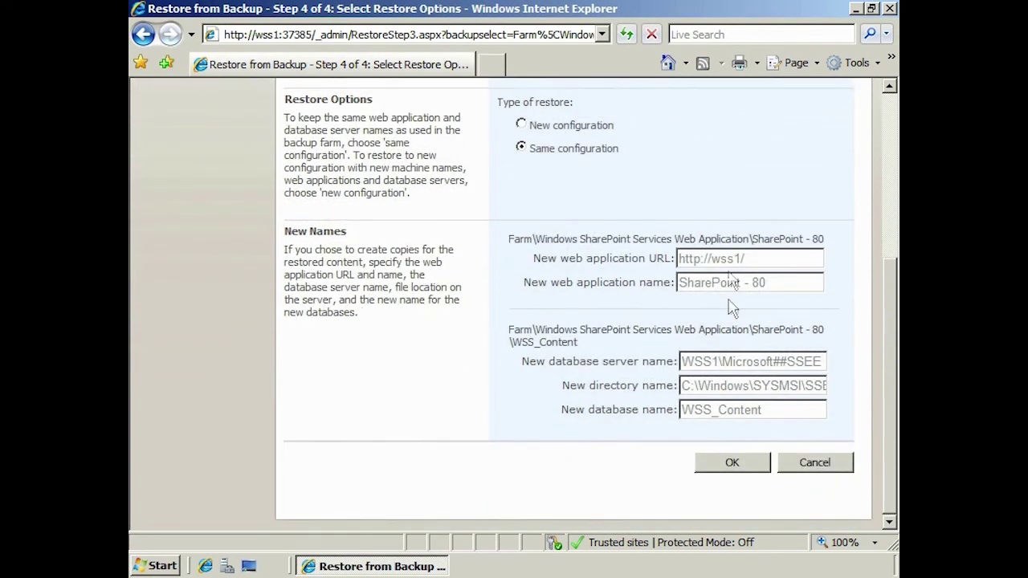